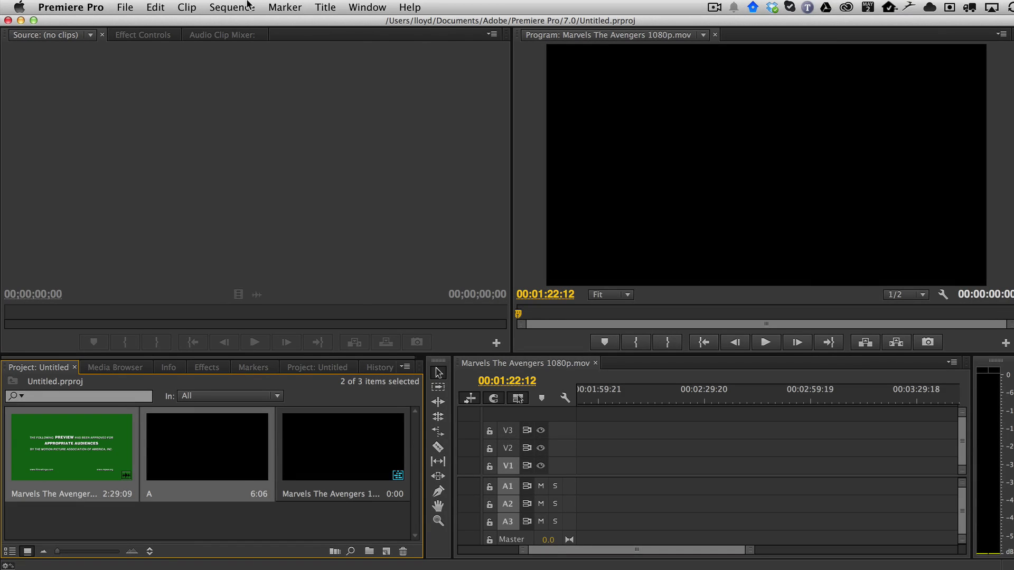
Browse the sequence and clip menus, then open and dismiss the Automate to Sequence options unchanged
left_click(225, 7)
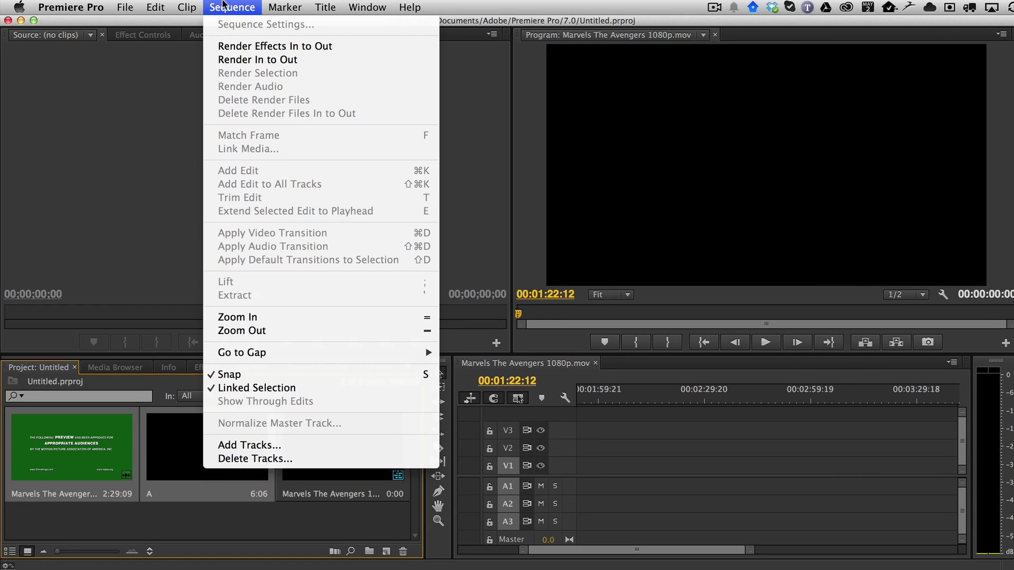
left_click(223, 5)
left_click(186, 6)
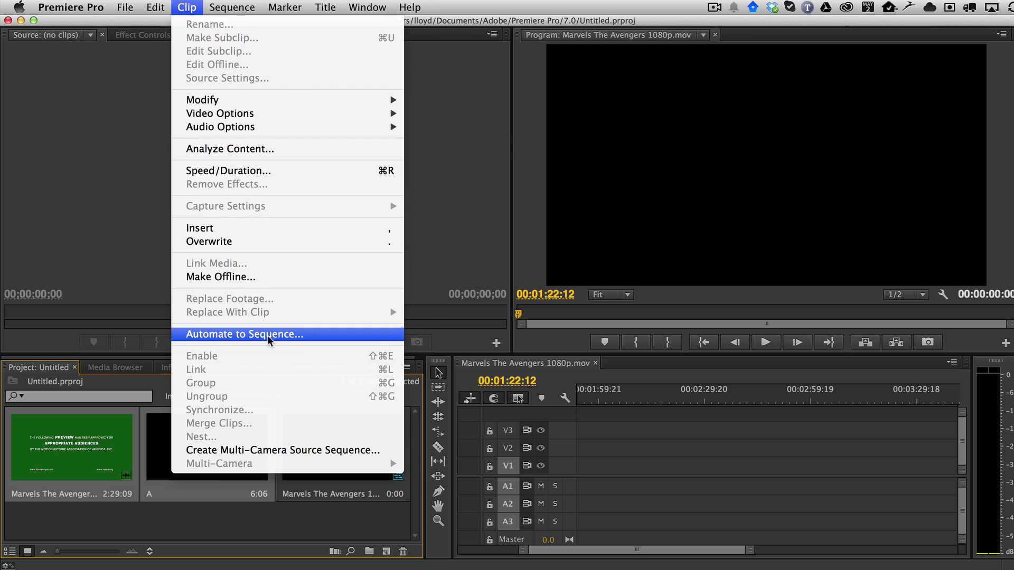
left_click(283, 335)
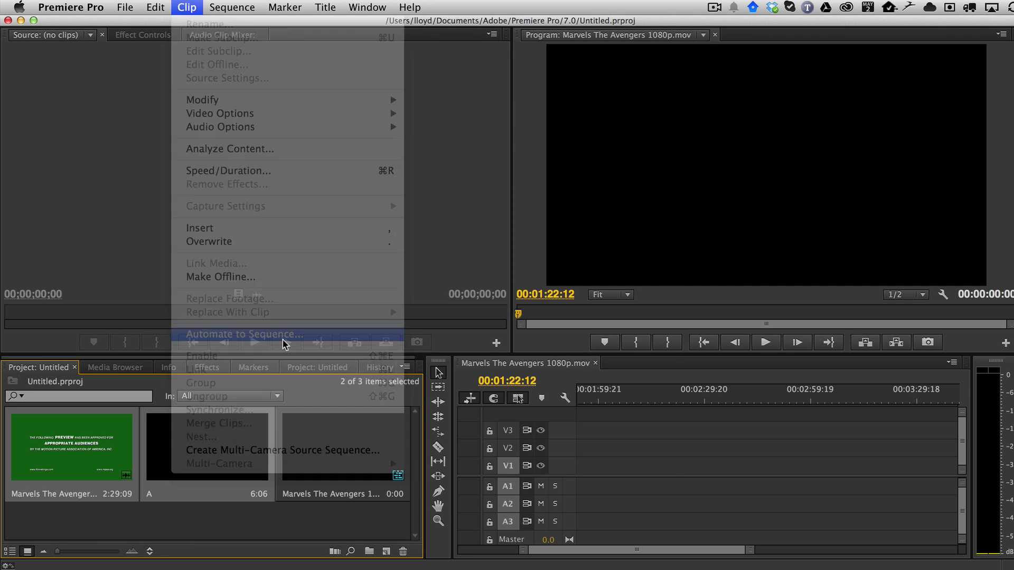
left_click(612, 174)
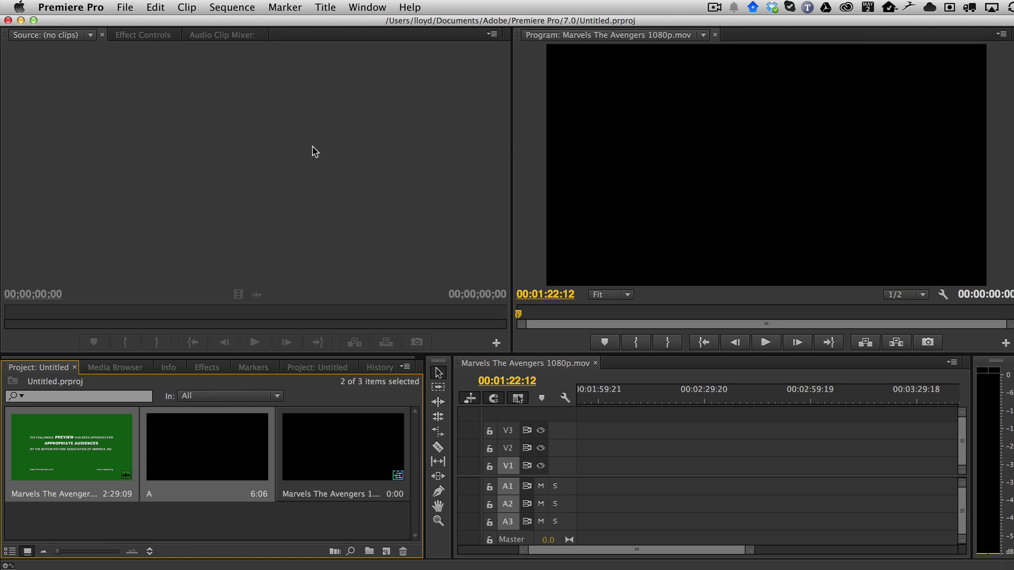
In After Effects, dock the floating Automate to Sequence window below the Project panel
key("super+Tab")
key("super+Tab")
key("super+Tab")
key("super+shift+Tab")
key("super+shift+Tab")
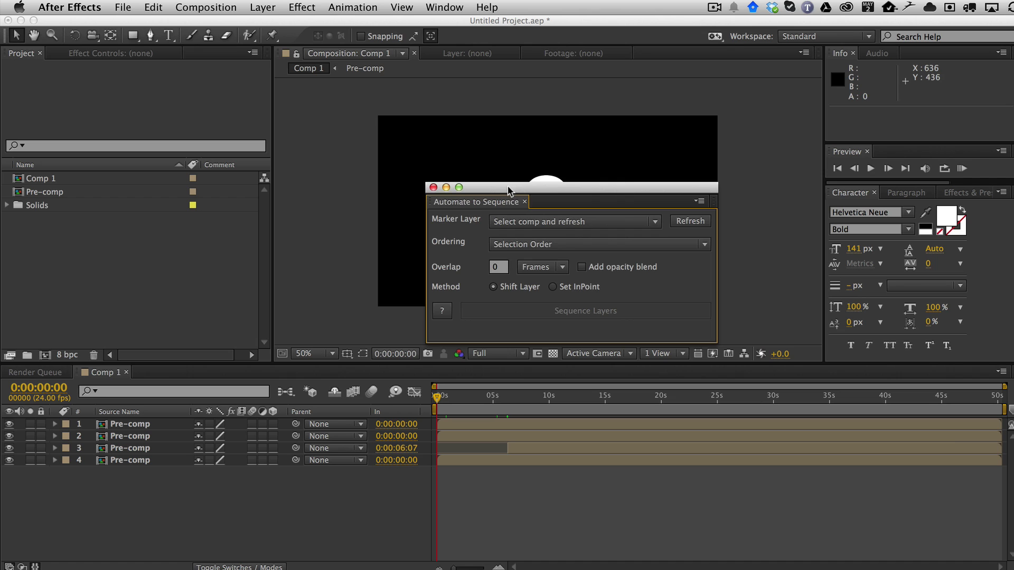
left_click_drag(509, 190, 419, 173)
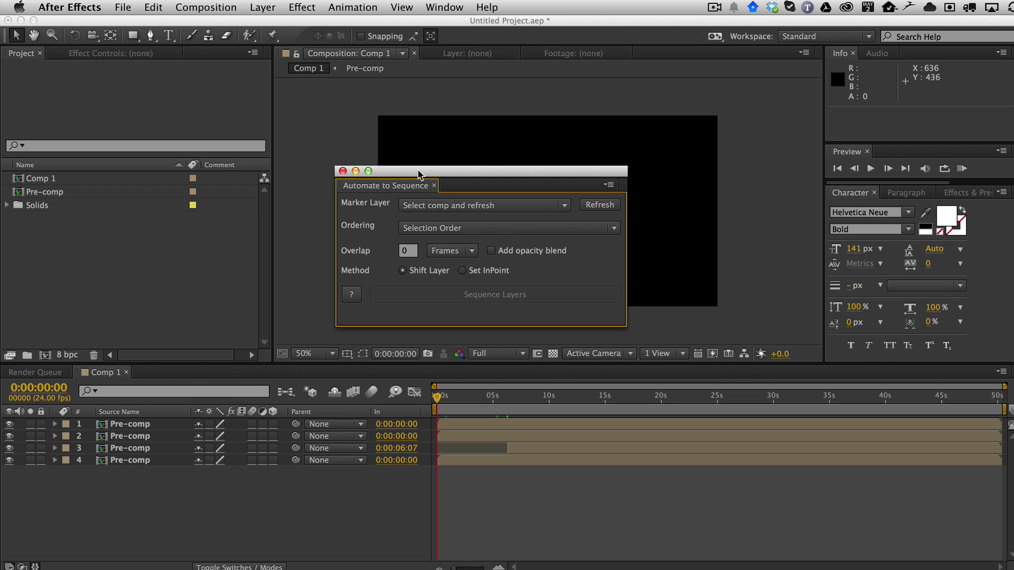
left_click_drag(427, 174, 360, 204)
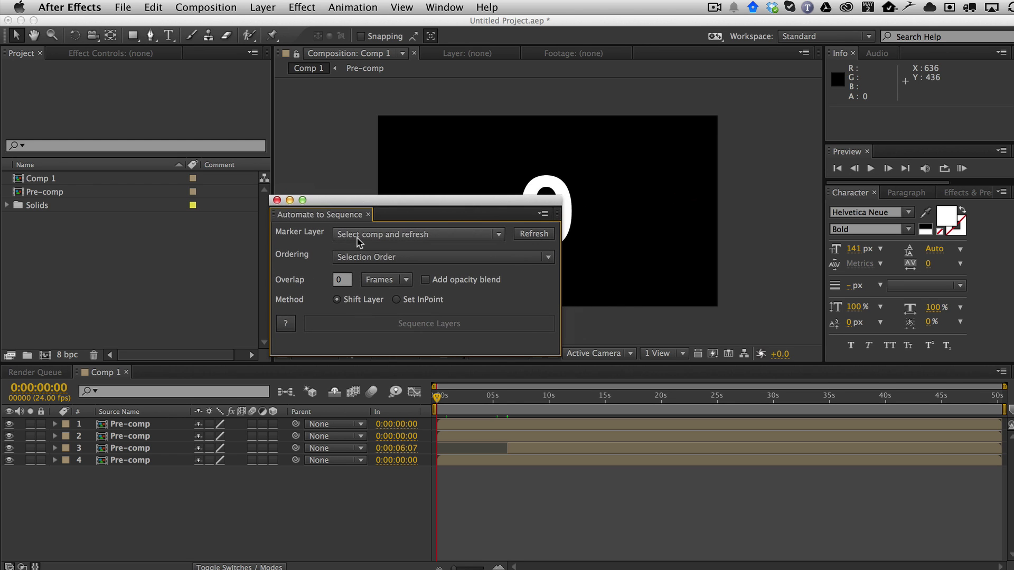
left_click_drag(282, 219, 169, 323)
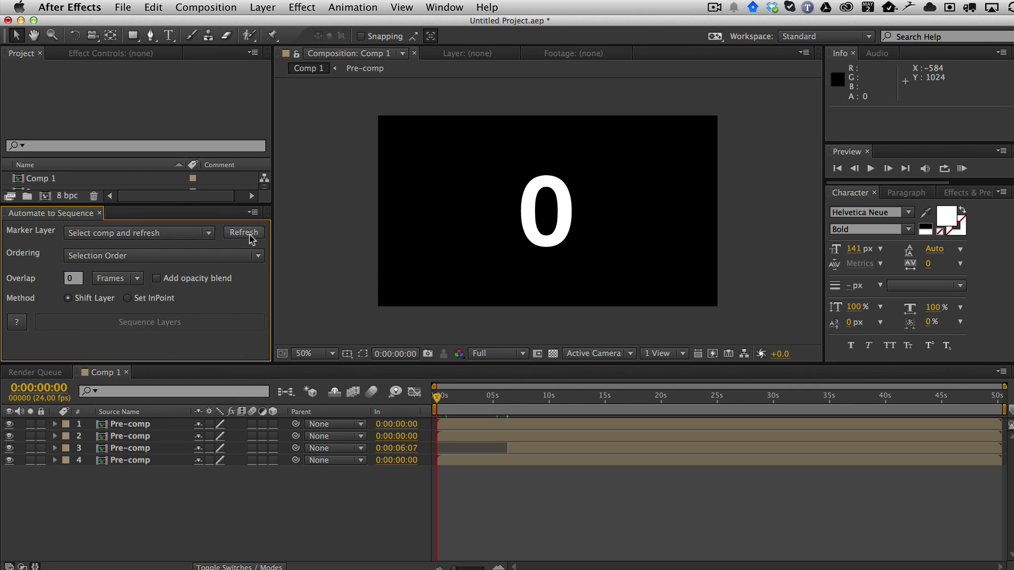
Refresh the Automate to Sequence marker layers, which reports 'No Layer with Markers Found' for Comp 1
left_click(104, 376)
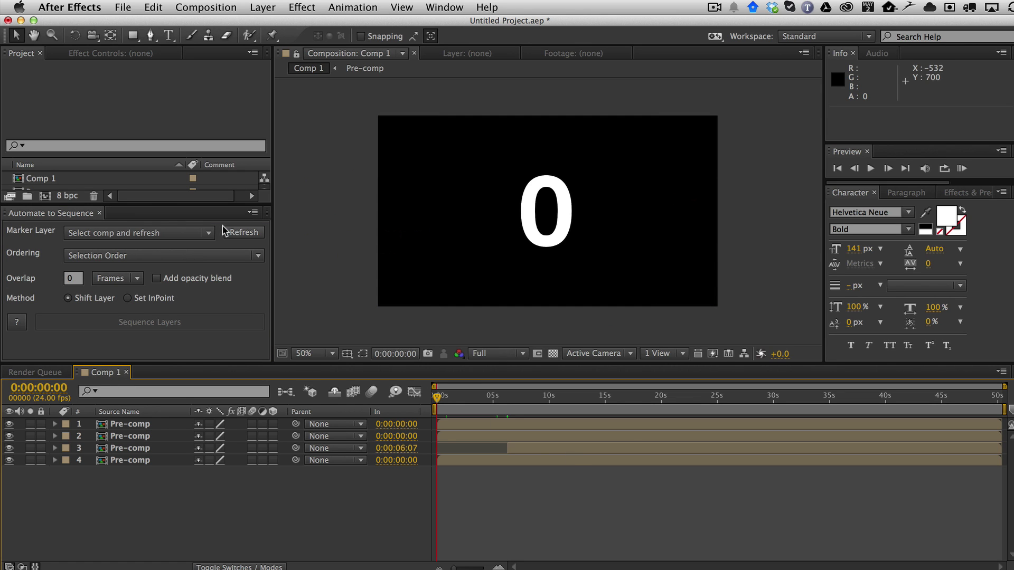
left_click(255, 234)
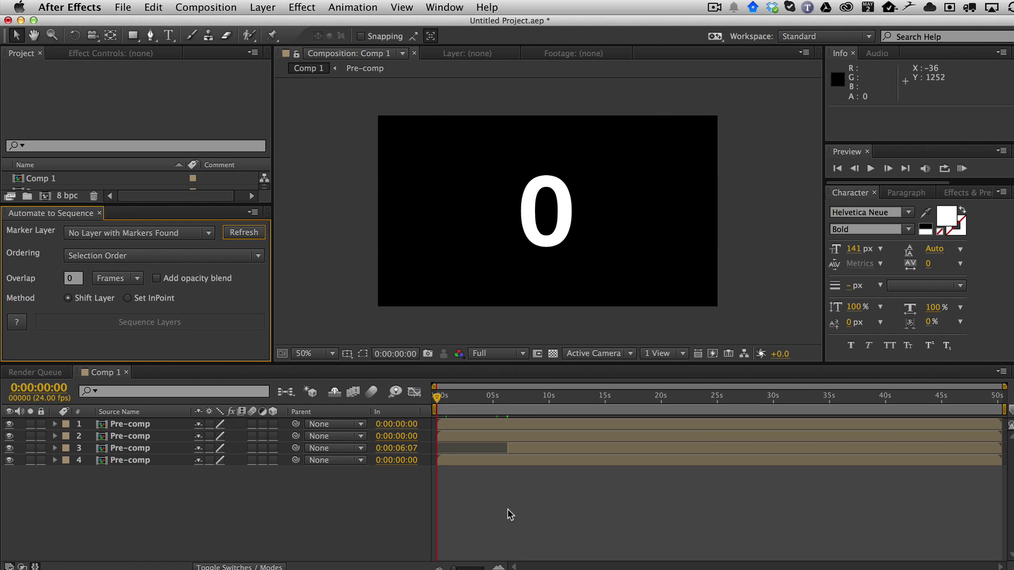
left_click(491, 499)
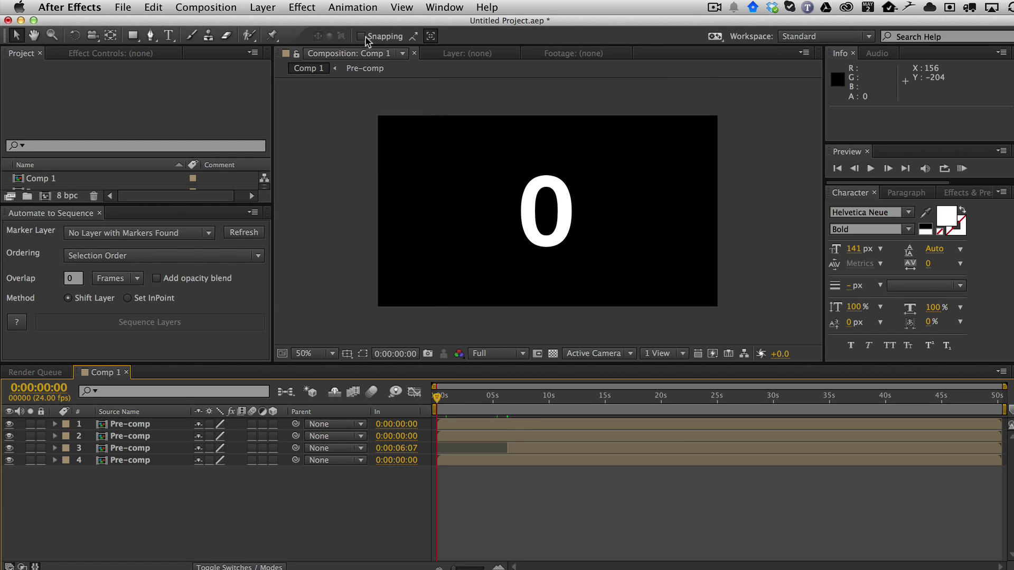
Add a Null Object layer (Null 4) via Layer > New and place a marker at 0:00:06:21
left_click(262, 7)
mouse_move(271, 25)
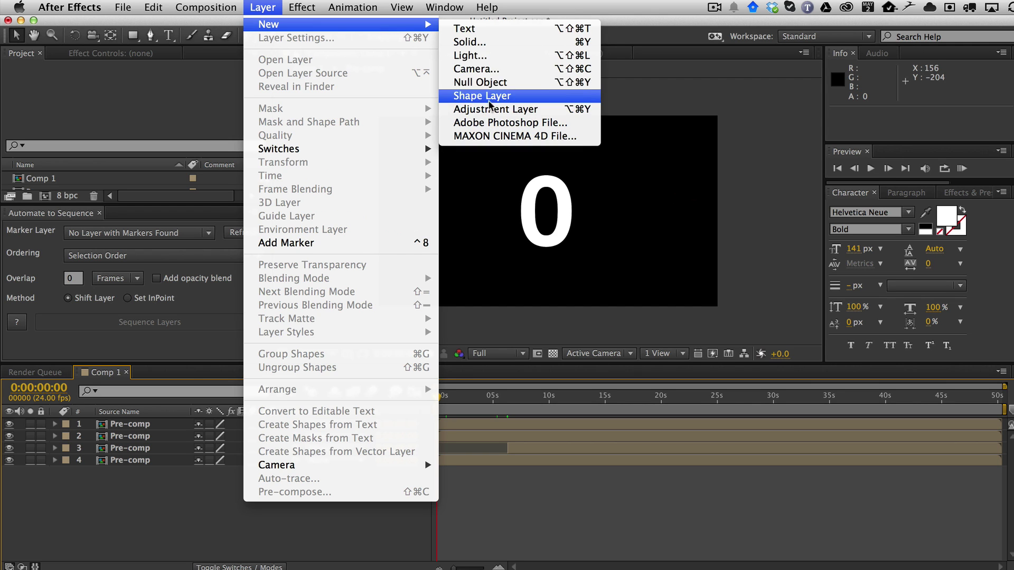
left_click(504, 84)
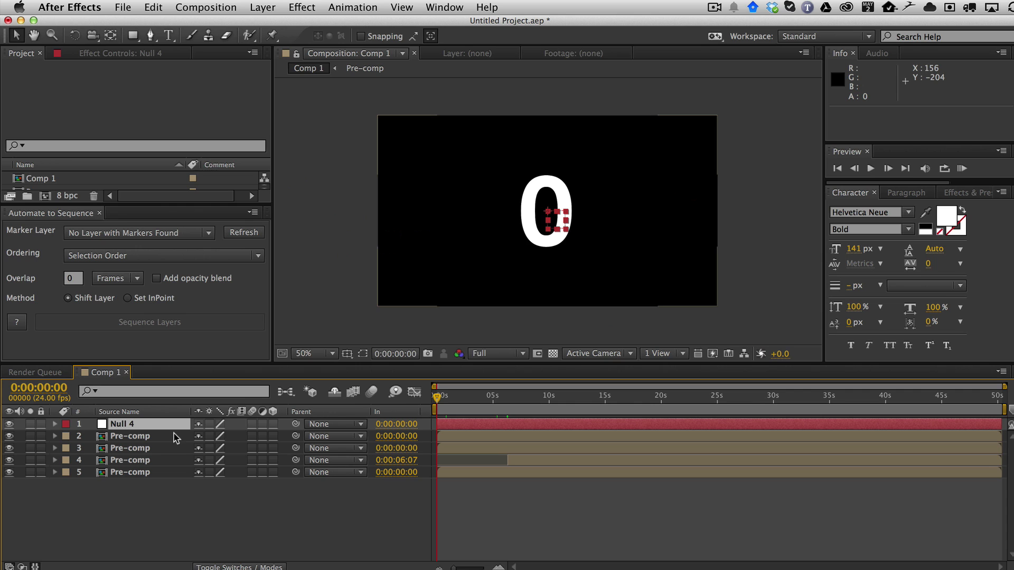
left_click_drag(473, 398, 665, 401)
key("KP_Multiply")
key("KP_Multiply")
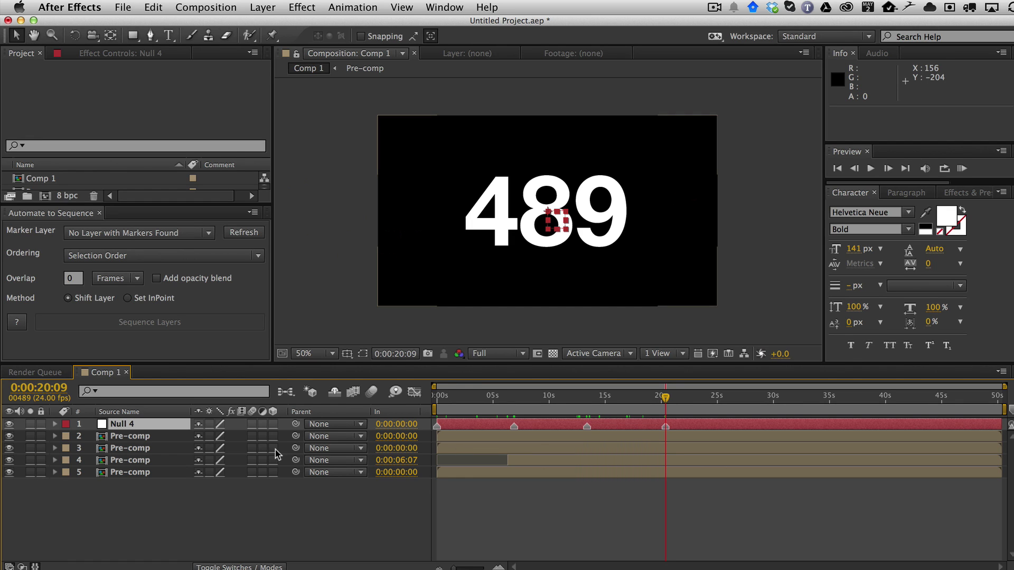
Select the four Pre-comp layers, refresh, and pick Null 4 as the Marker Layer
left_click(147, 438)
left_click(146, 473, "shift")
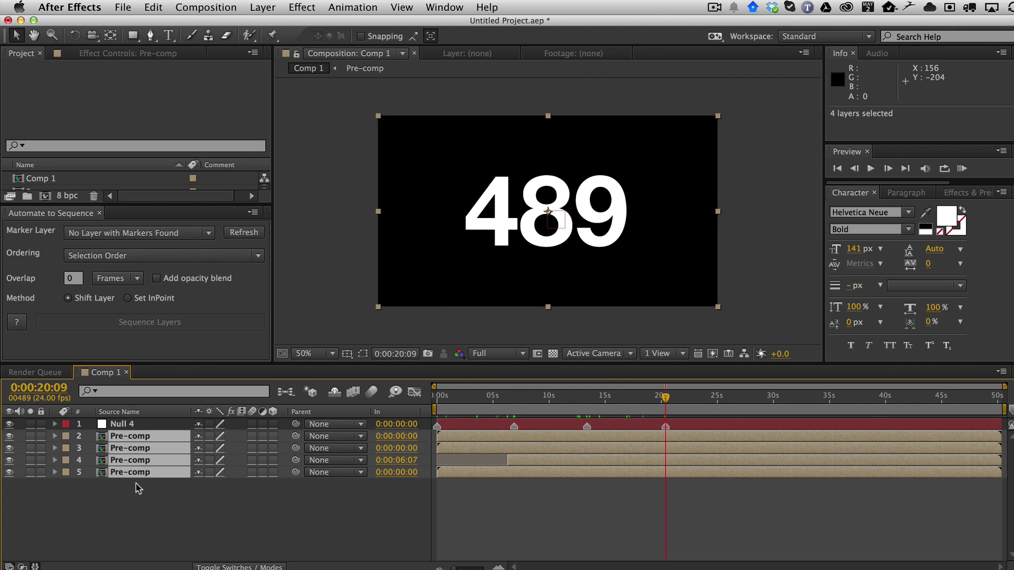
left_click(240, 319)
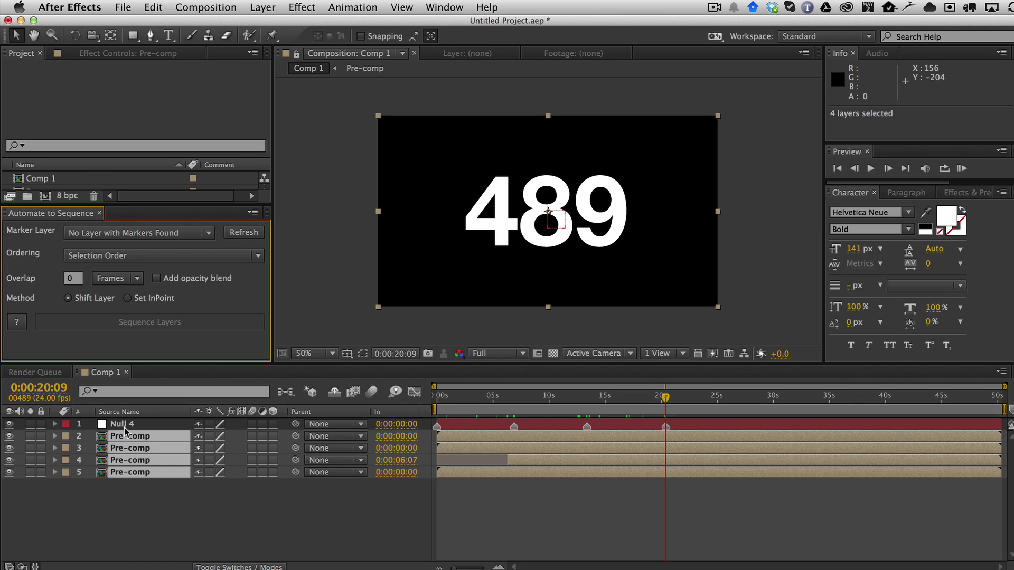
left_click(244, 232)
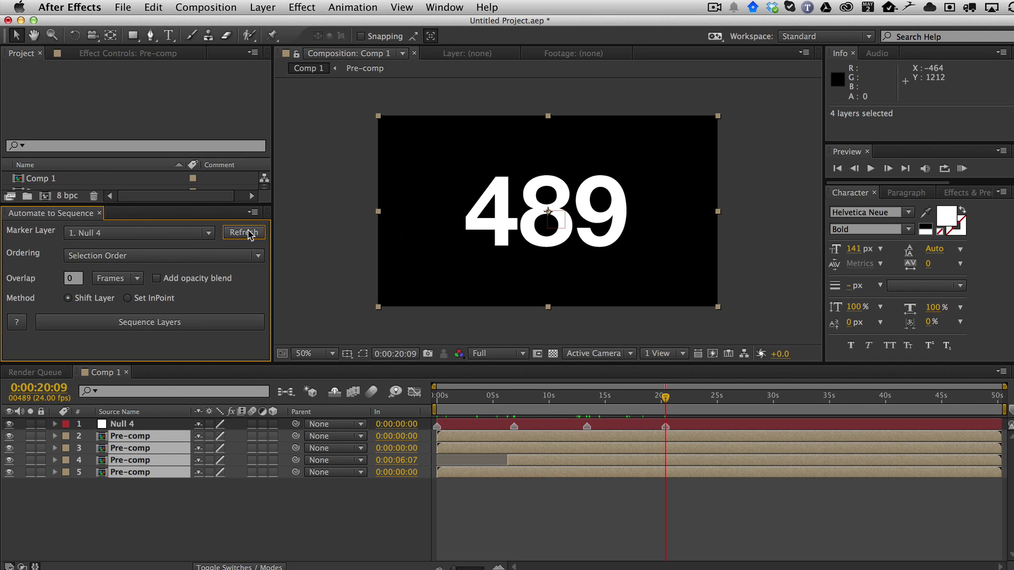
left_click(138, 234)
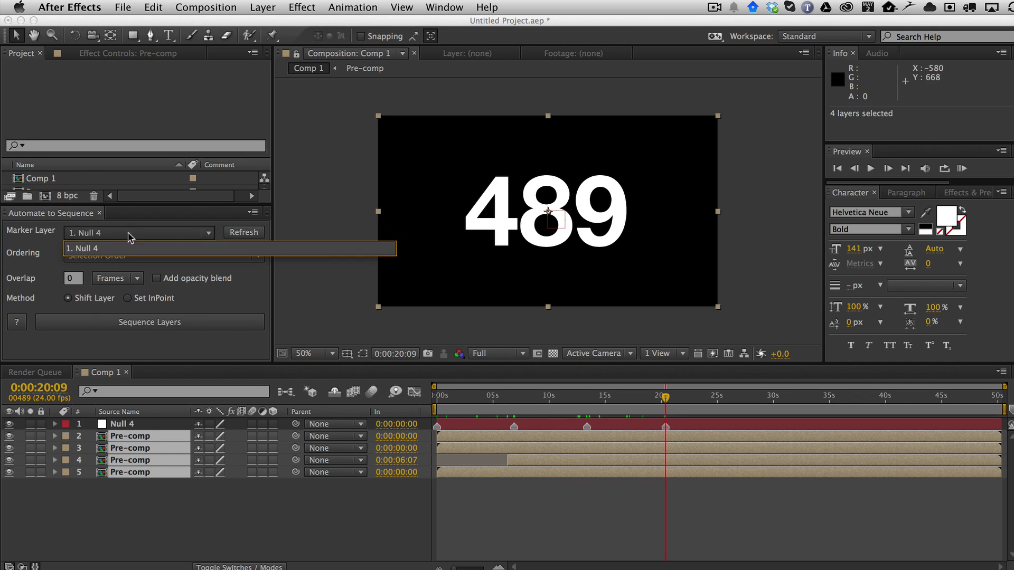
left_click(105, 251)
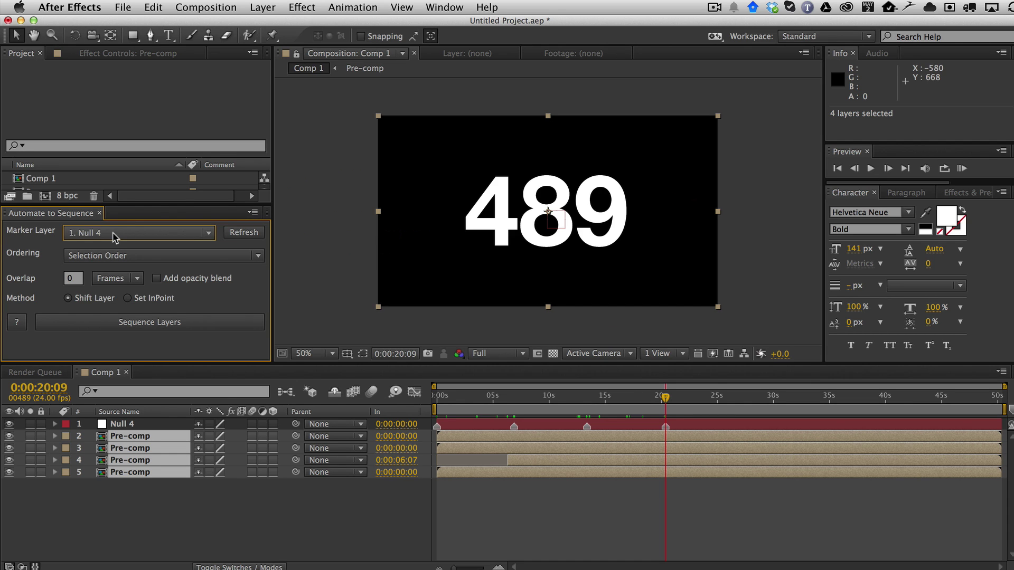
Move Null 4's second marker to 0:00:09:07, then select Pre-comp 4 and reconfirm Null 4 as marker layer
left_click(241, 519)
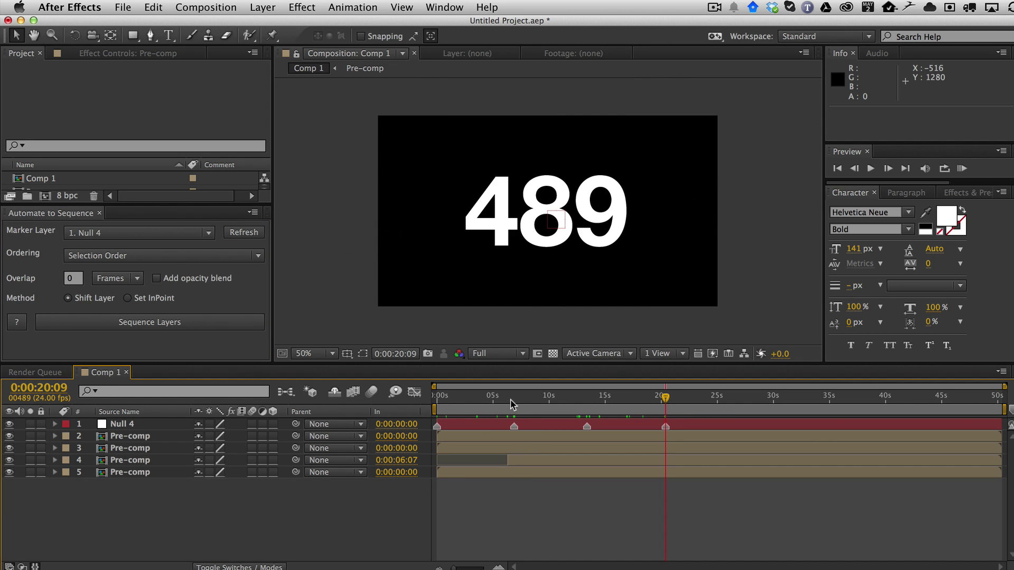
left_click(507, 402)
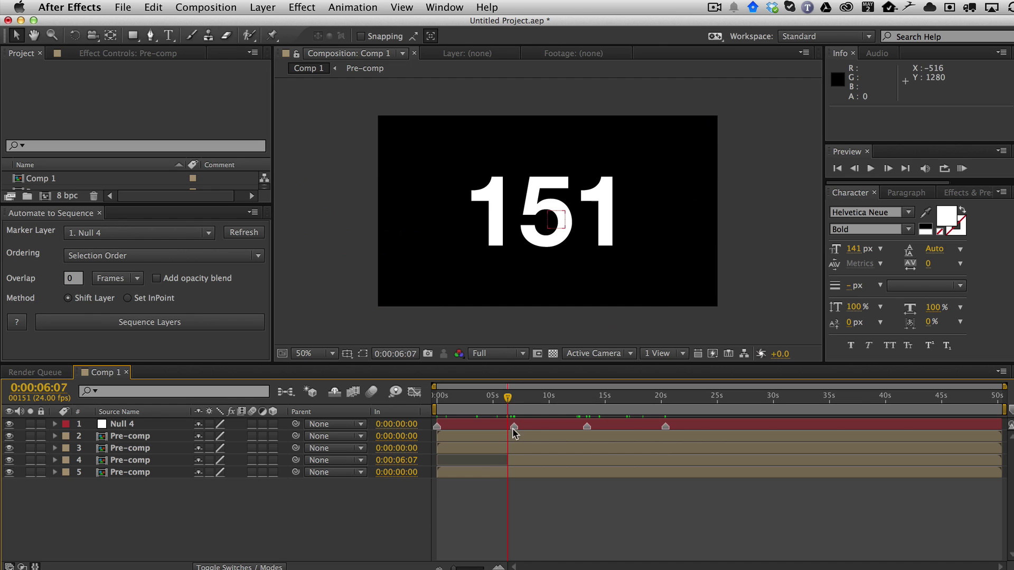
left_click_drag(514, 426, 541, 428)
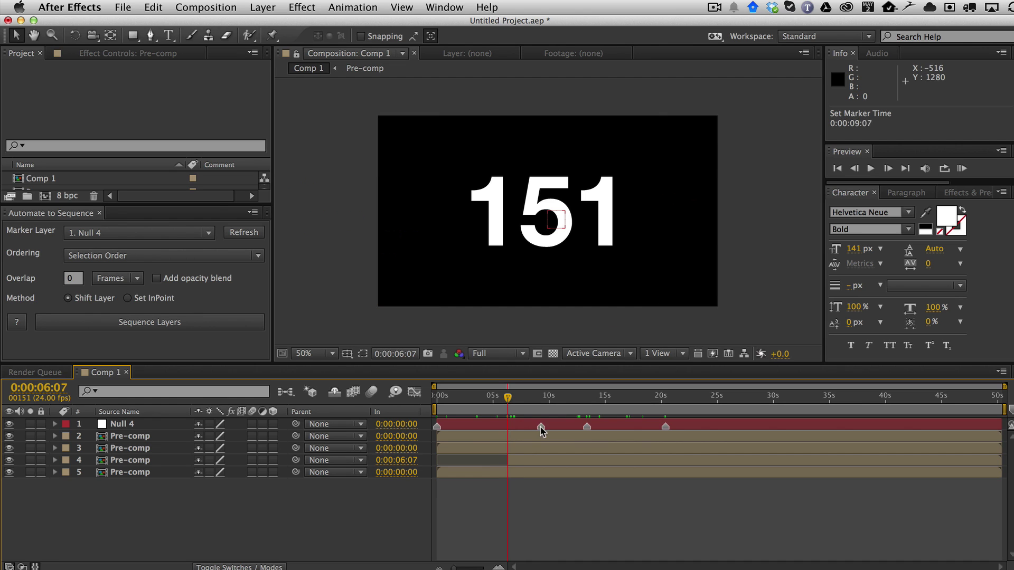
left_click(506, 458)
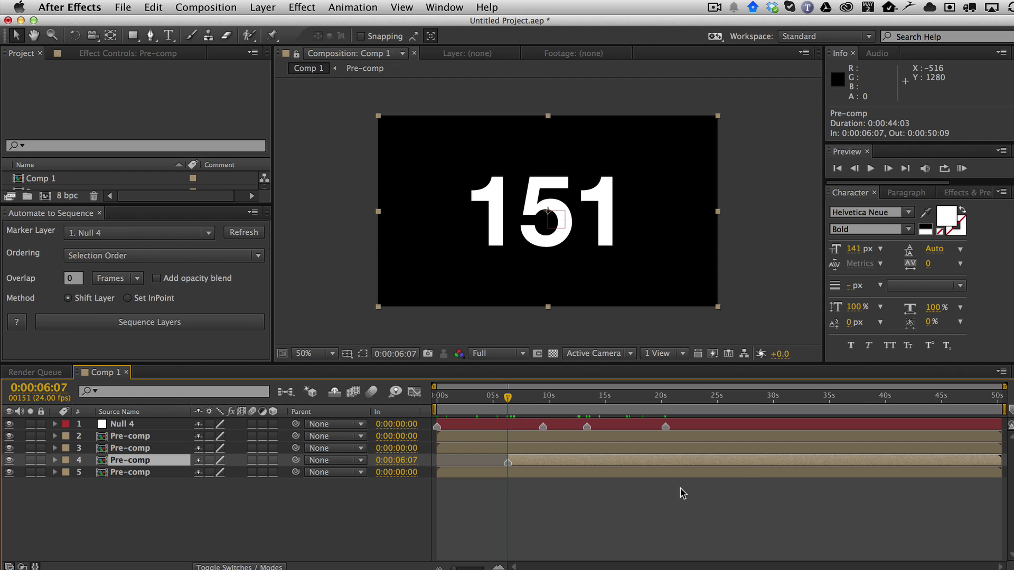
left_click(250, 240)
left_click(206, 234)
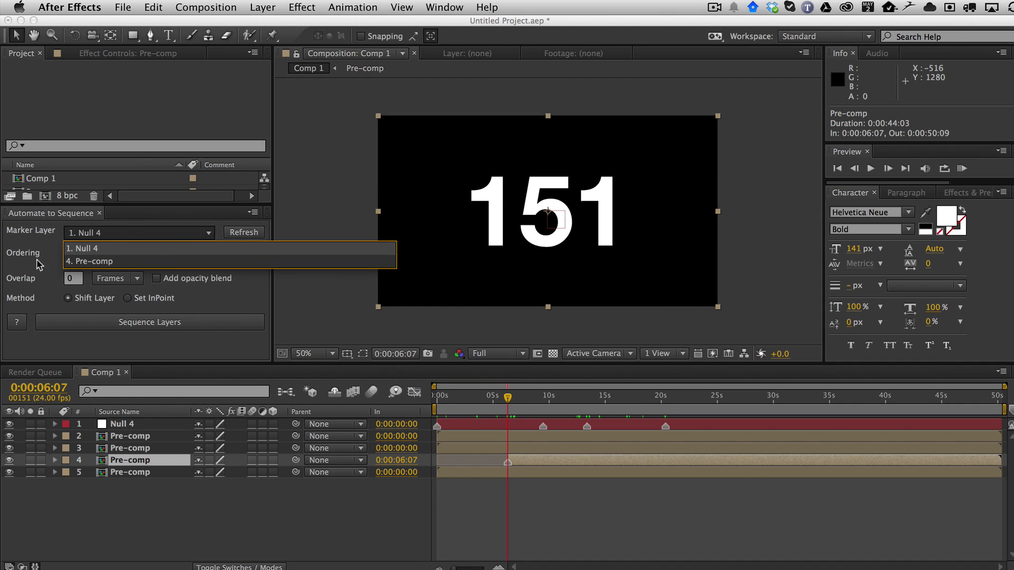
left_click(86, 252)
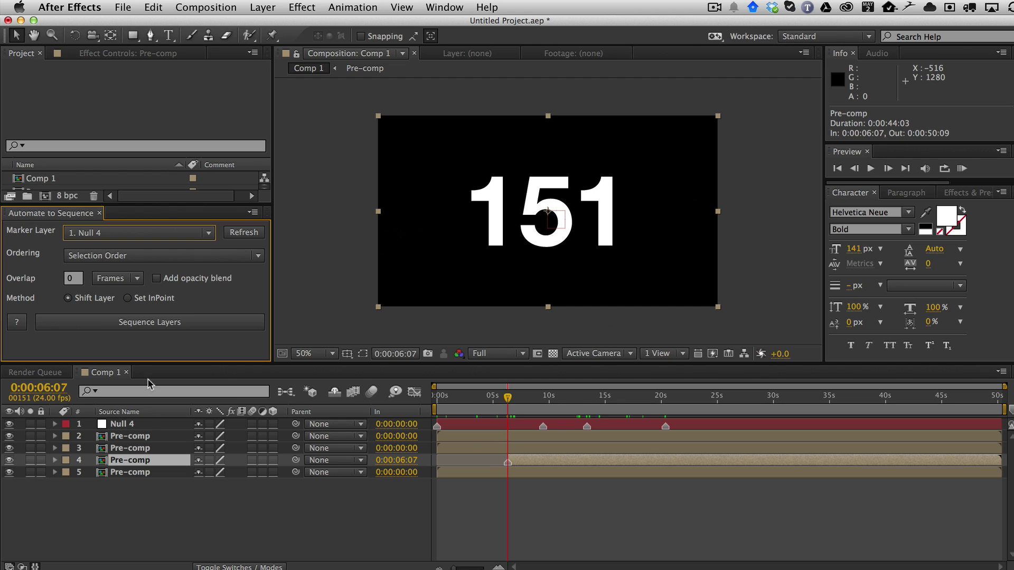
Keep Ordering on Selection Order and select Pre-comp layers 4, 3, 2 and 5 in that order
left_click(113, 257)
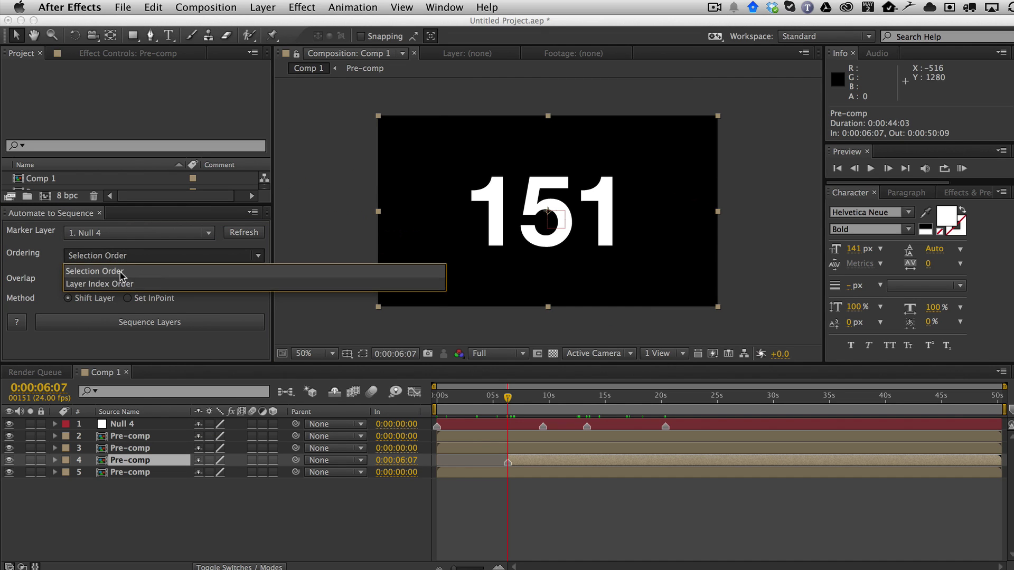
left_click(115, 272)
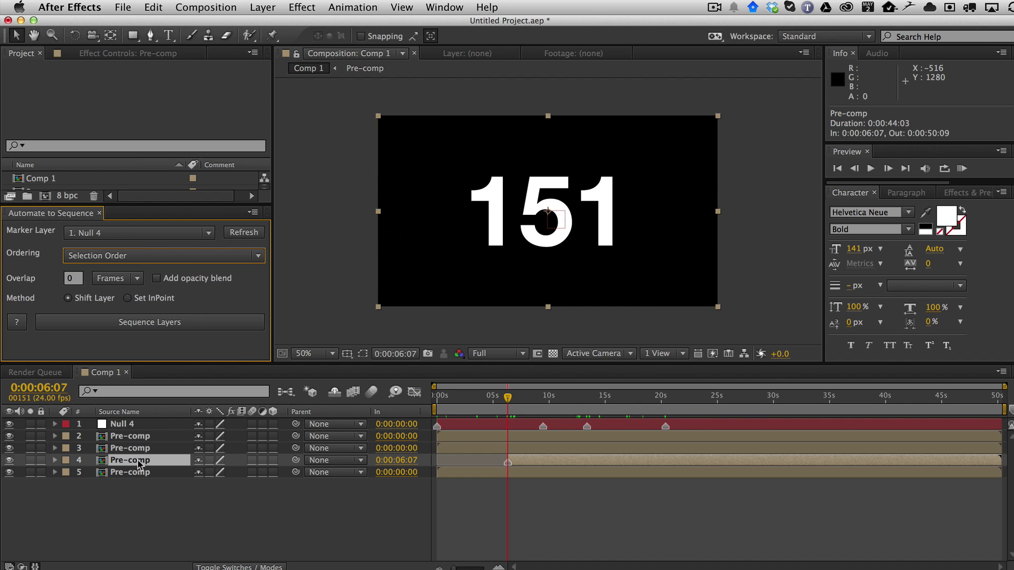
left_click(89, 519)
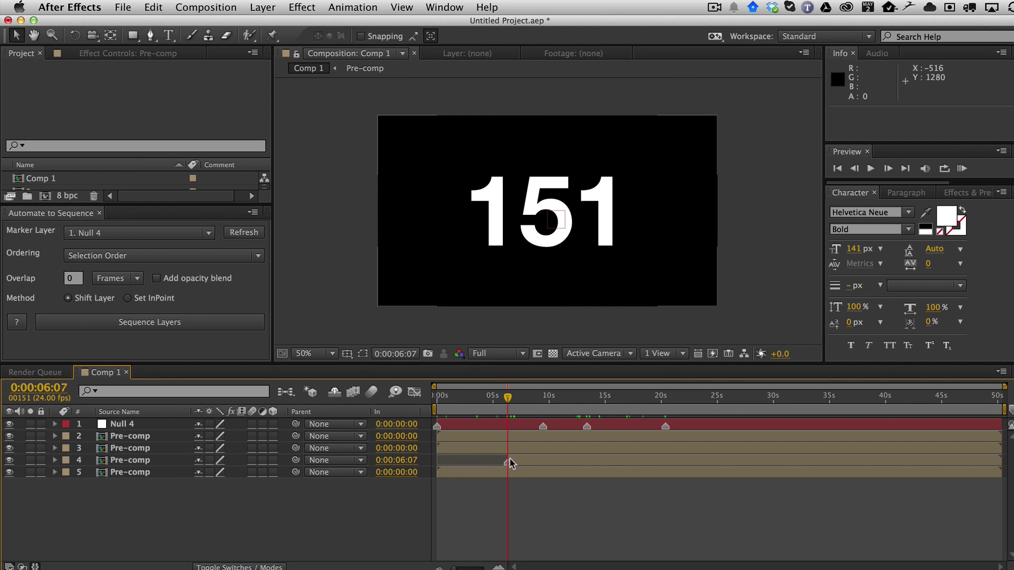
left_click(146, 466)
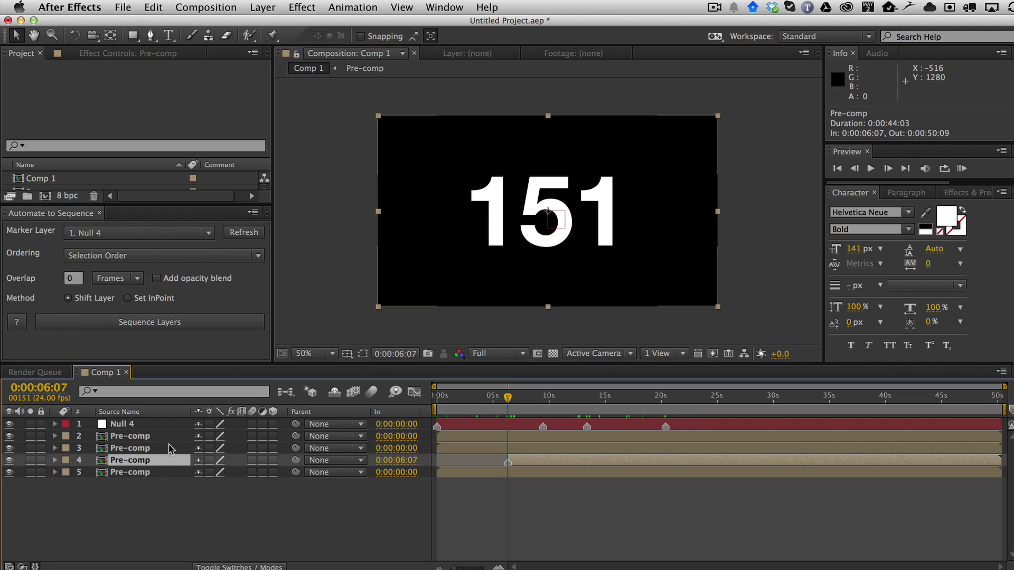
left_click(151, 453, "shift")
left_click(148, 436, "shift")
left_click(156, 475, "shift")
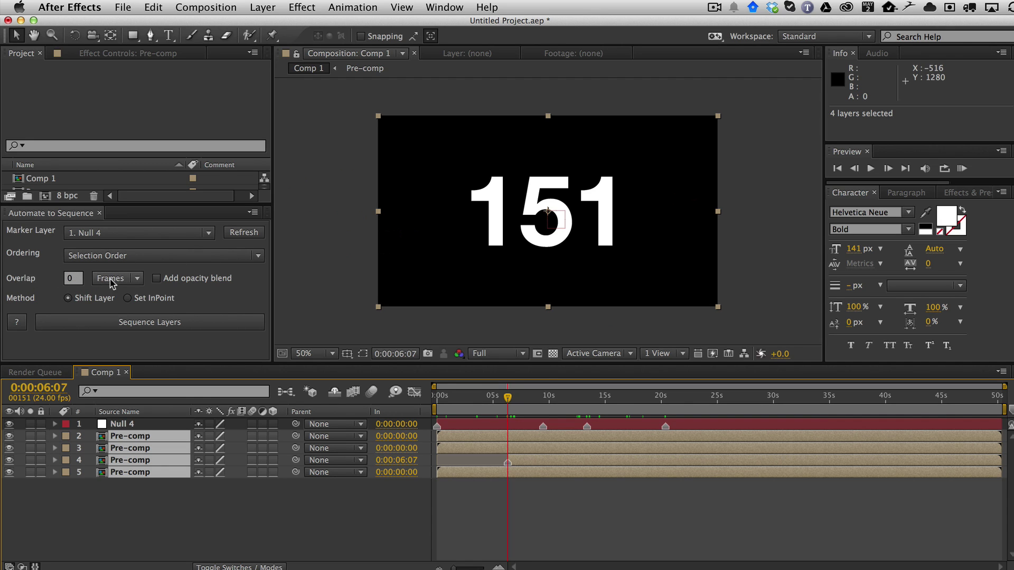
Sequence the selected Pre-comps to Null 4's markers, then check layer 3 starts at 0:00:09:11
left_click(161, 320)
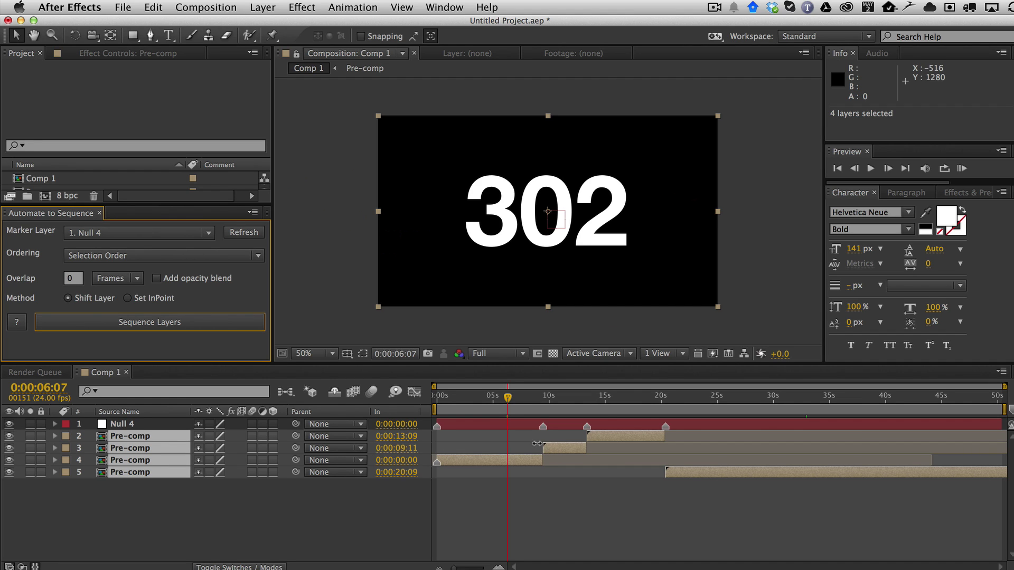
left_click(583, 538)
mouse_move(564, 449)
left_mouse_down()
mouse_move(442, 453)
mouse_move(578, 453)
mouse_move(568, 455)
left_mouse_up()
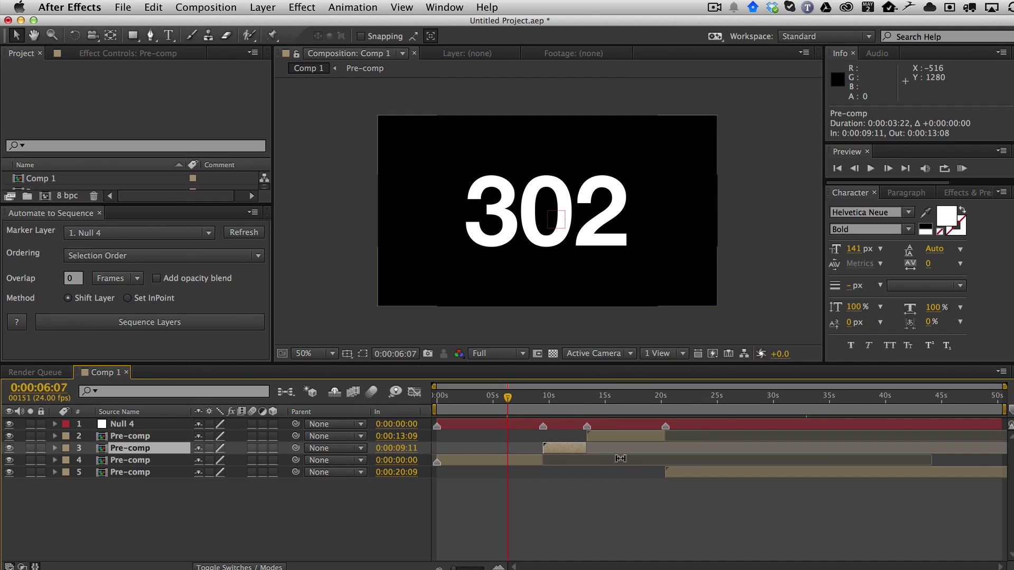
Undo, set Method to Set InPoint, and re-sequence the Pre-comps to Null 4's markers
key("super+z")
key("super+z")
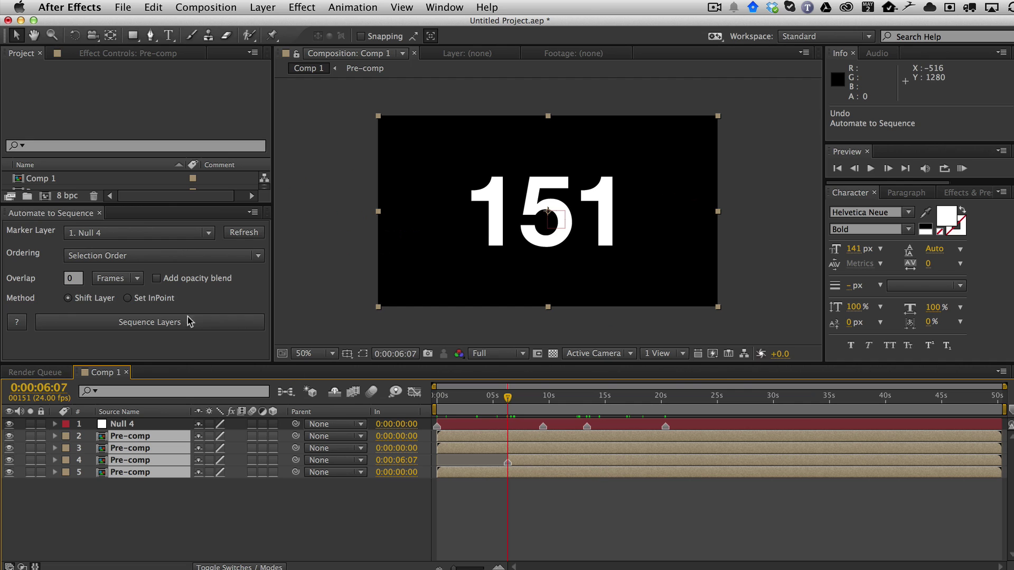
left_click(126, 299)
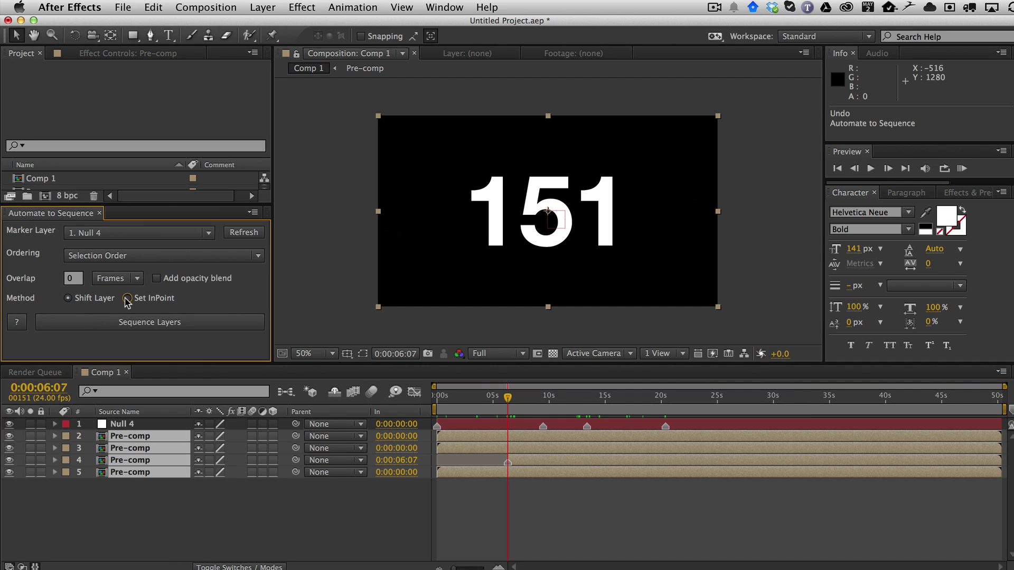
left_click(135, 323)
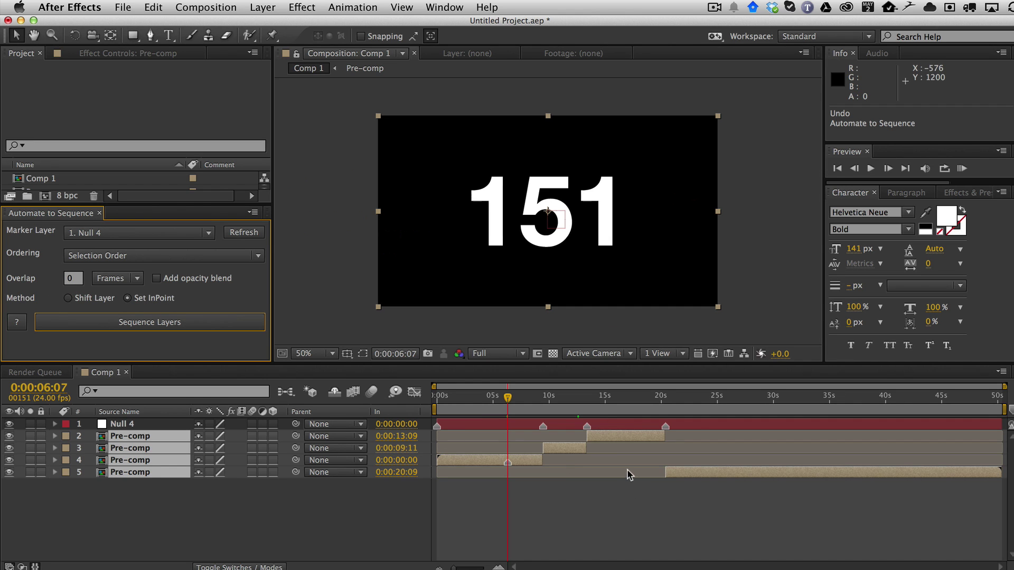
Undo and re-sequence the Pre-comps using Layer Index Order
key("super+z")
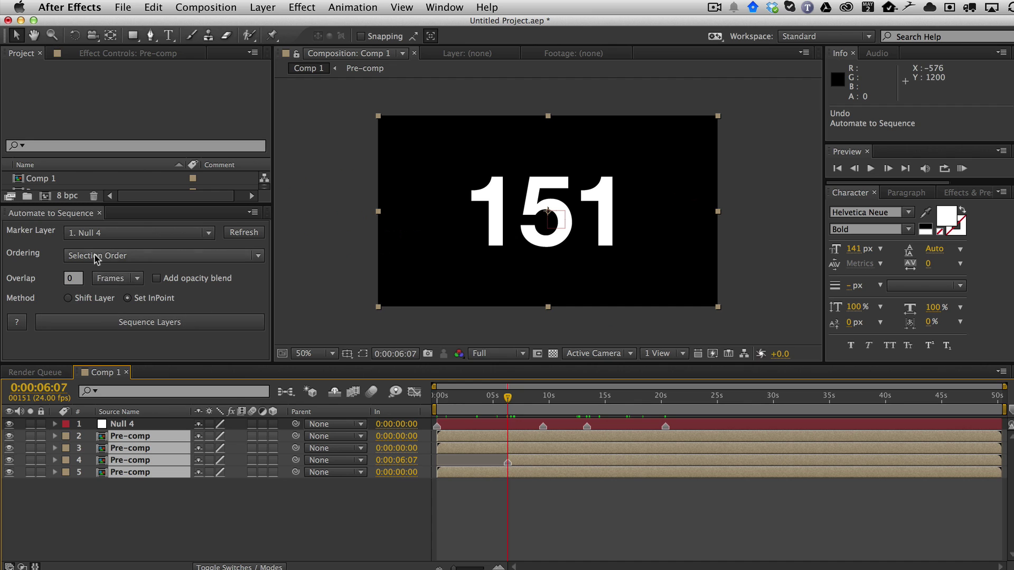
left_click(126, 256)
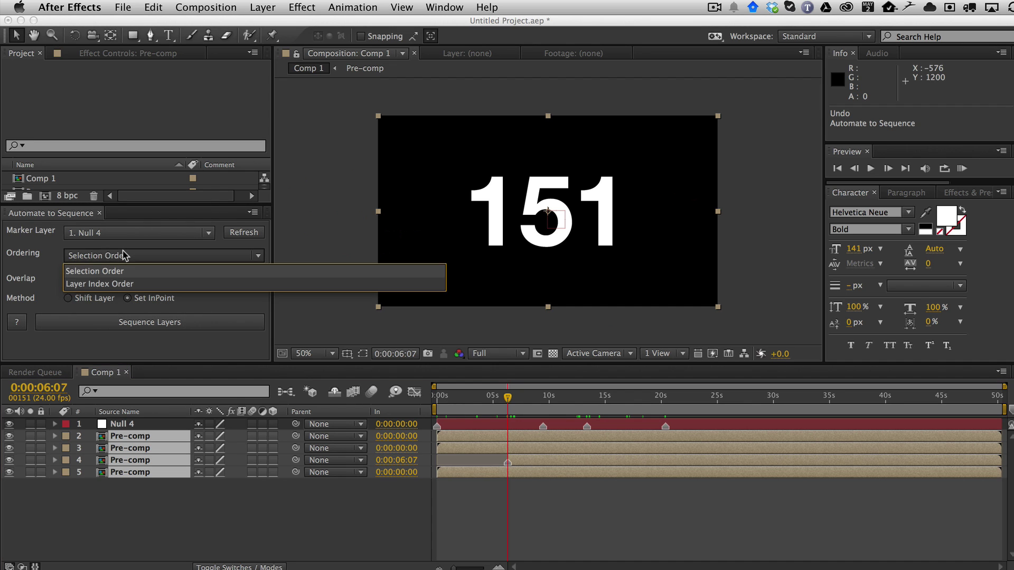
left_click(108, 284)
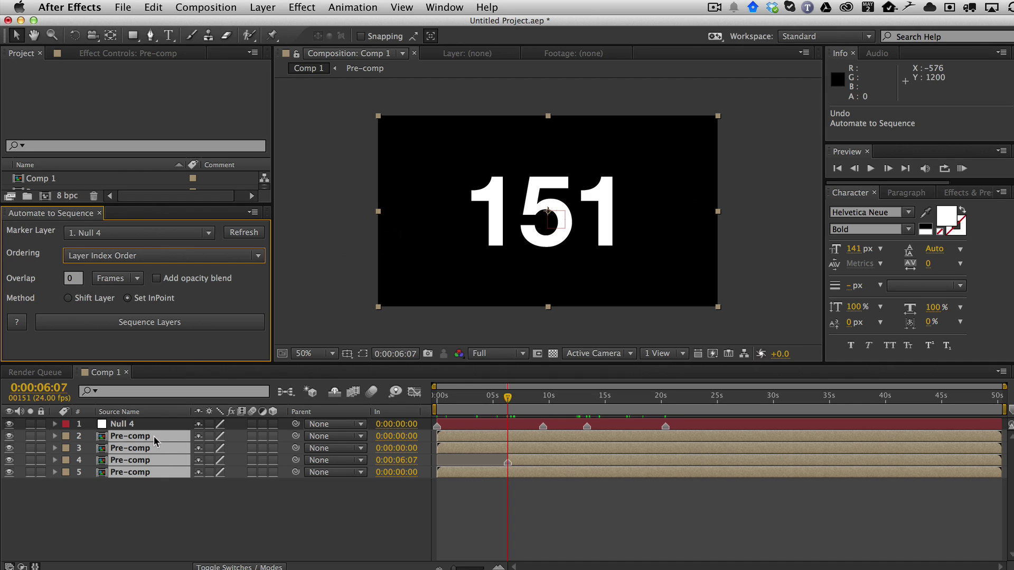
left_click(188, 324)
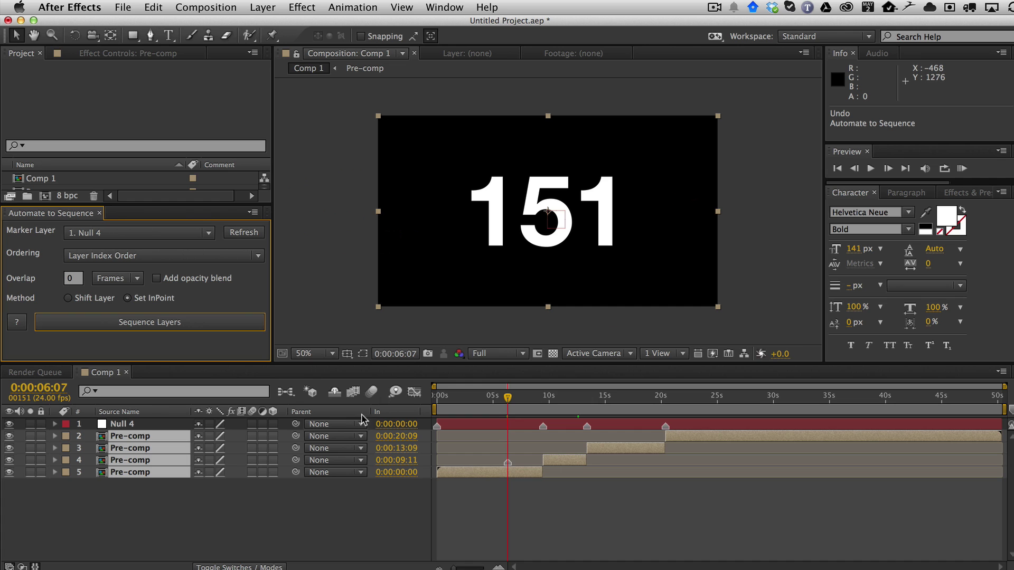
Undo, shift-select layers 2–5, and sequence them using Selection Order
key("super+z")
left_click(271, 507)
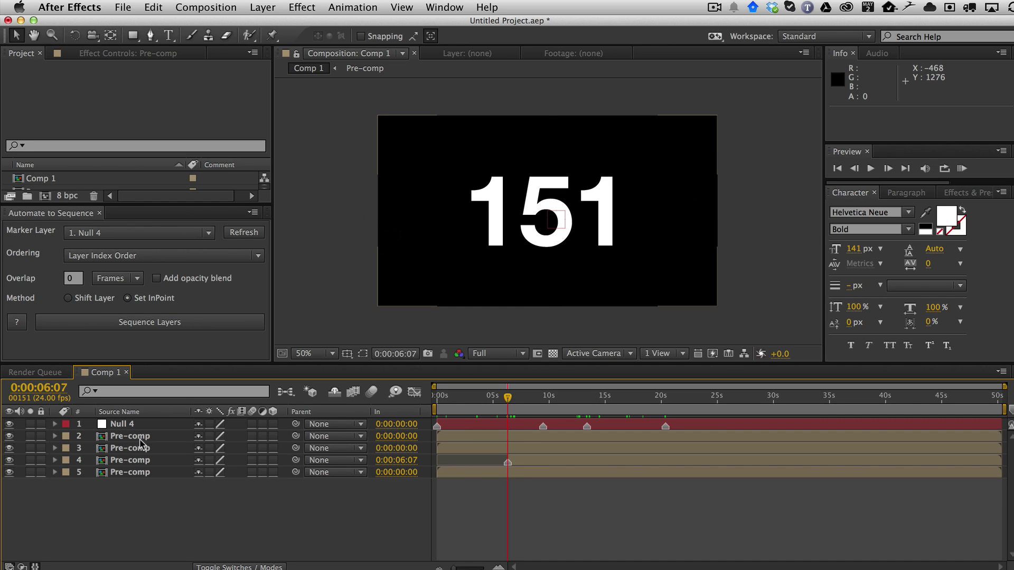
left_click(141, 436)
left_click(138, 472, "shift")
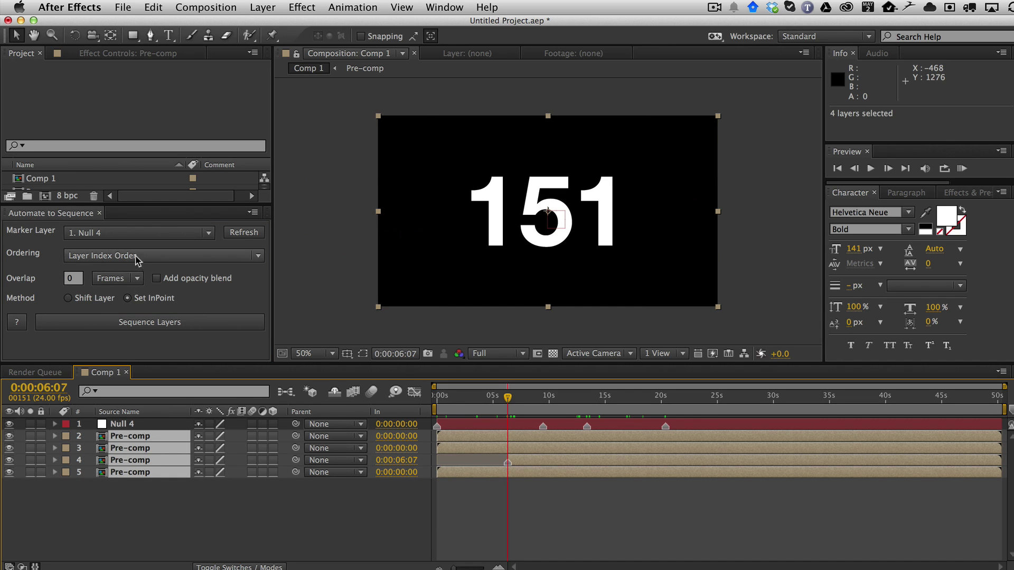
left_click(121, 255)
left_click(111, 271)
left_click(163, 320)
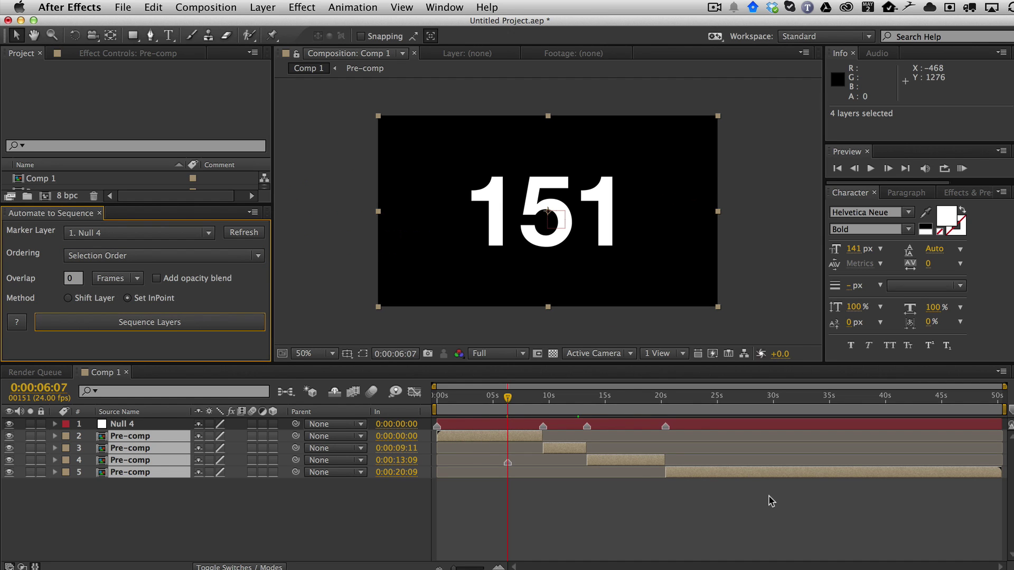
Undo and re-sequence with Layer Index Order, a 5-frame Overlap and the Shift Layer method
key("super+z")
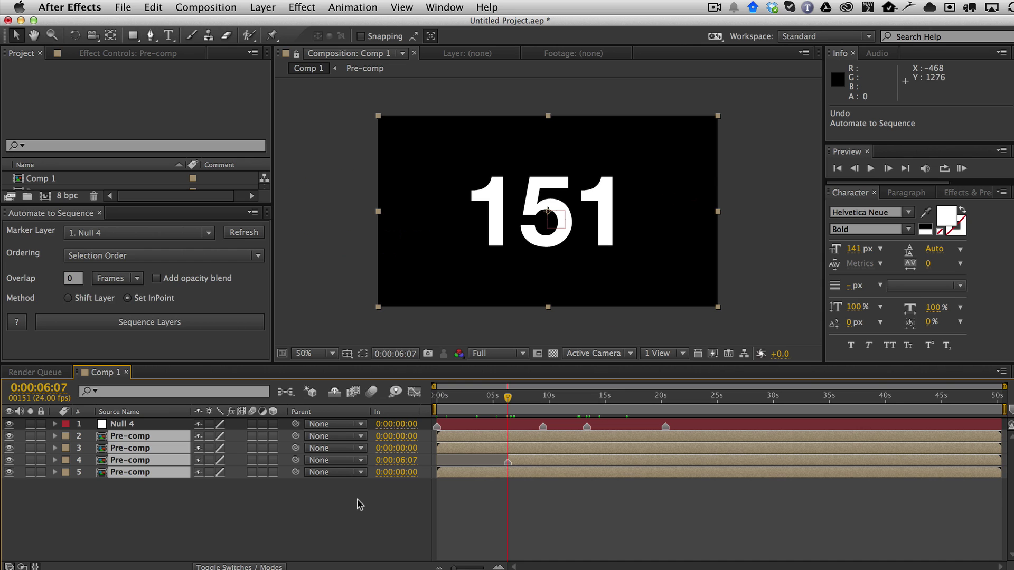
left_click(140, 256)
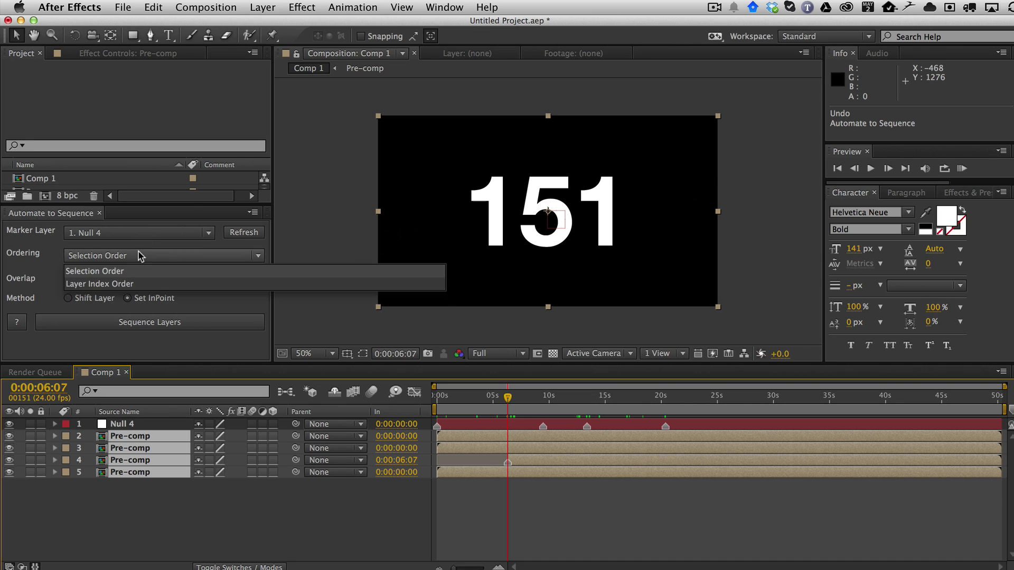
left_click(108, 284)
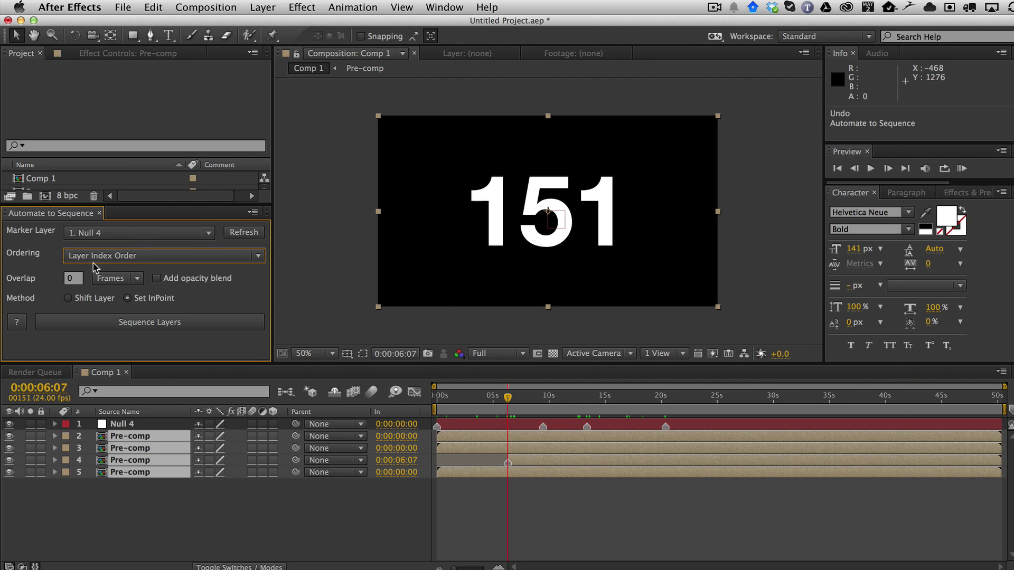
left_click(67, 280)
left_click(63, 280)
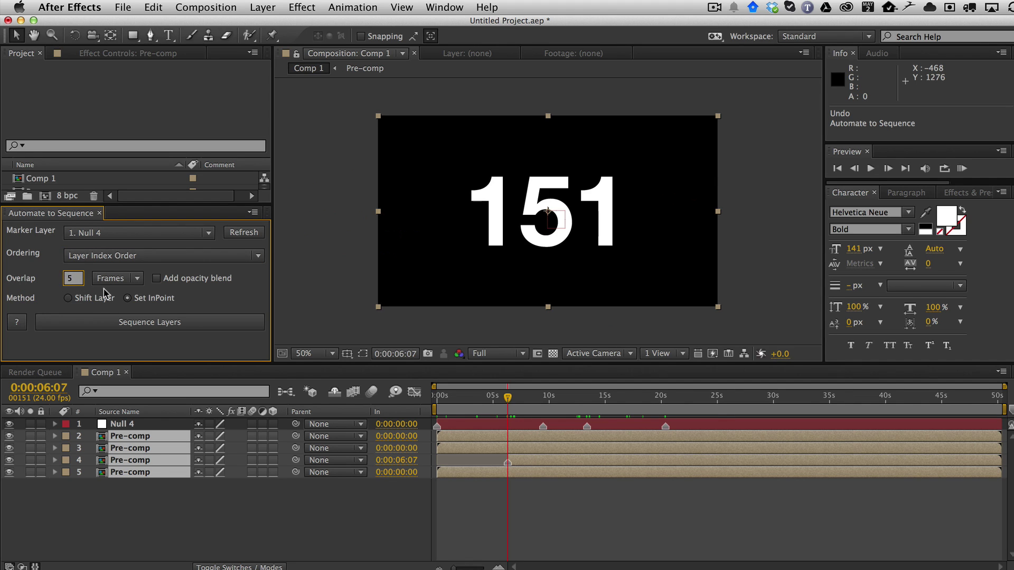
left_click(67, 299)
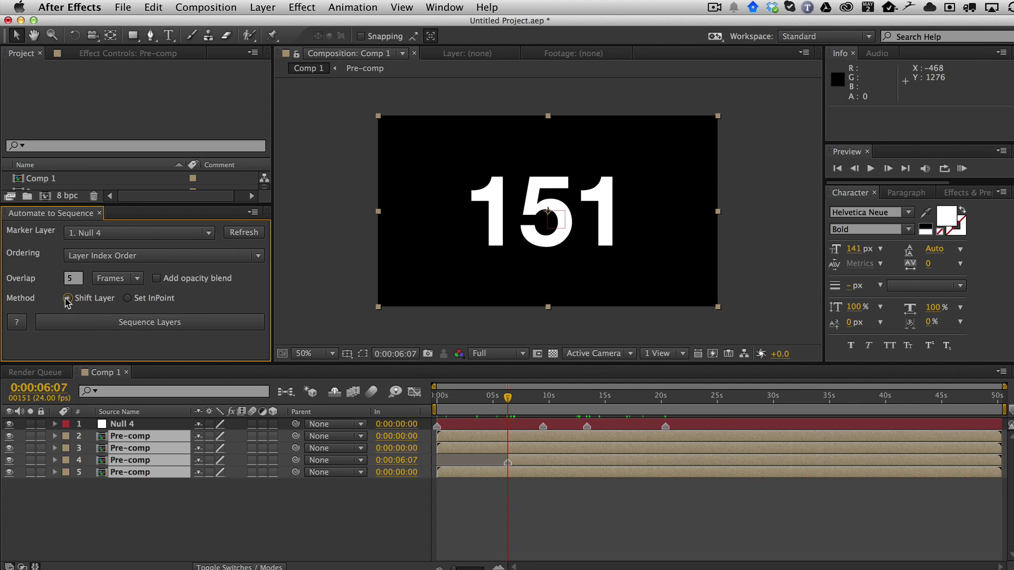
left_click(160, 323)
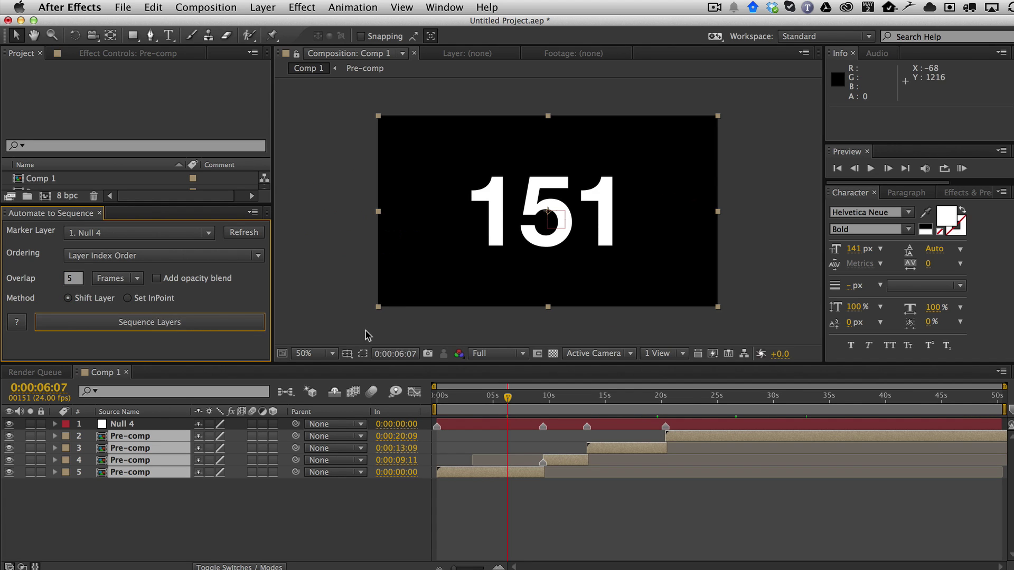
Inspect the 5-frame overlap frame by frame around the 0:00:09:11 marker
left_click(545, 407)
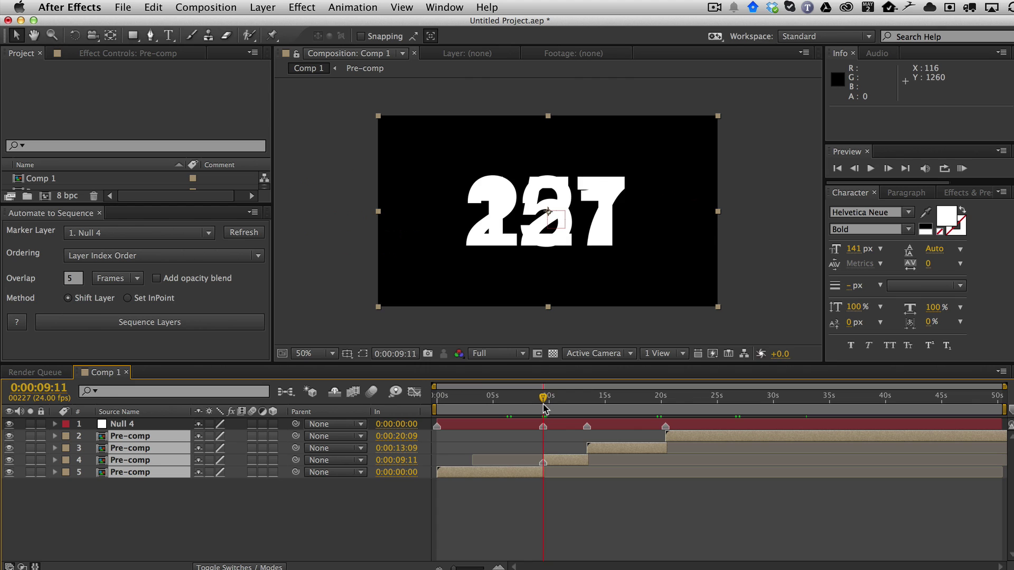
key("semicolon")
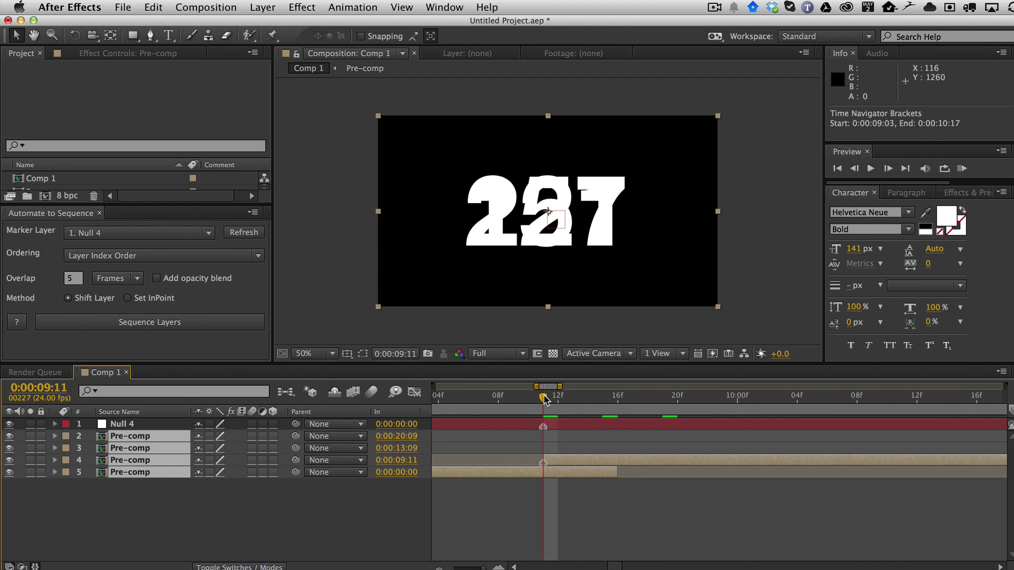
left_click_drag(544, 400, 619, 404)
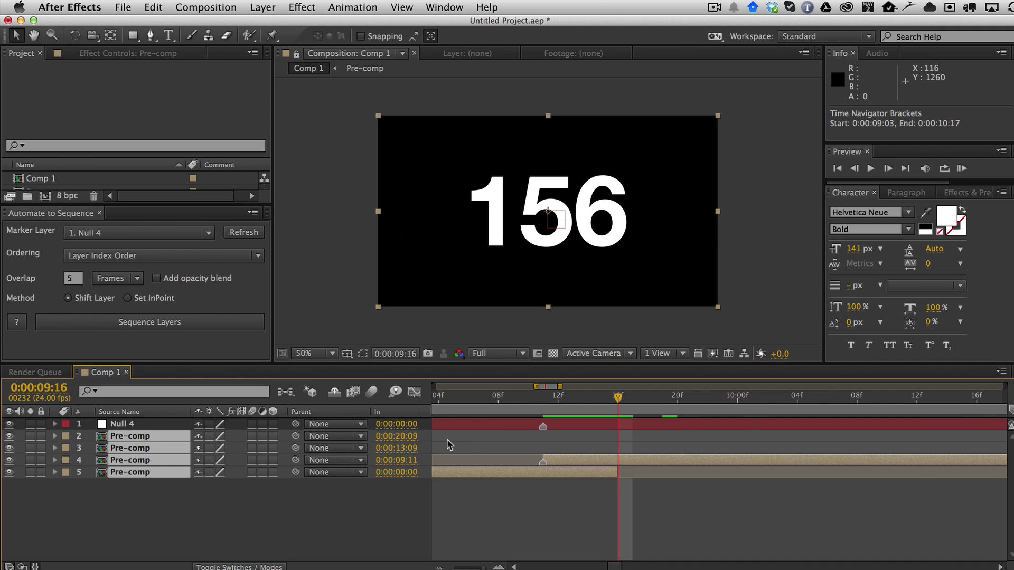
key("minus")
key("minus")
key("minus")
key("minus")
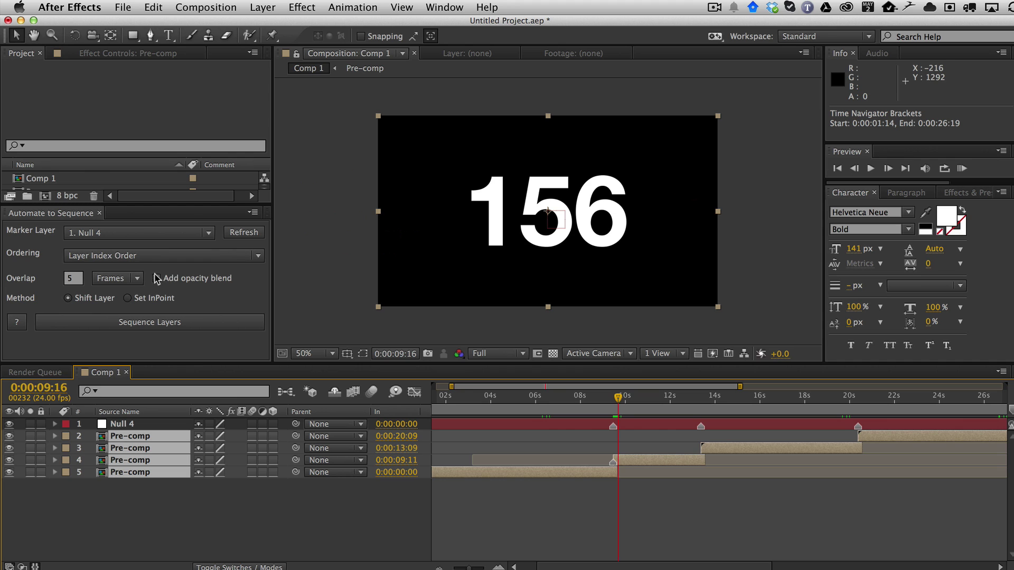
Undo, enable Add opacity blend, sequence, and decline replacing existing opacity keyframes
key("super+z")
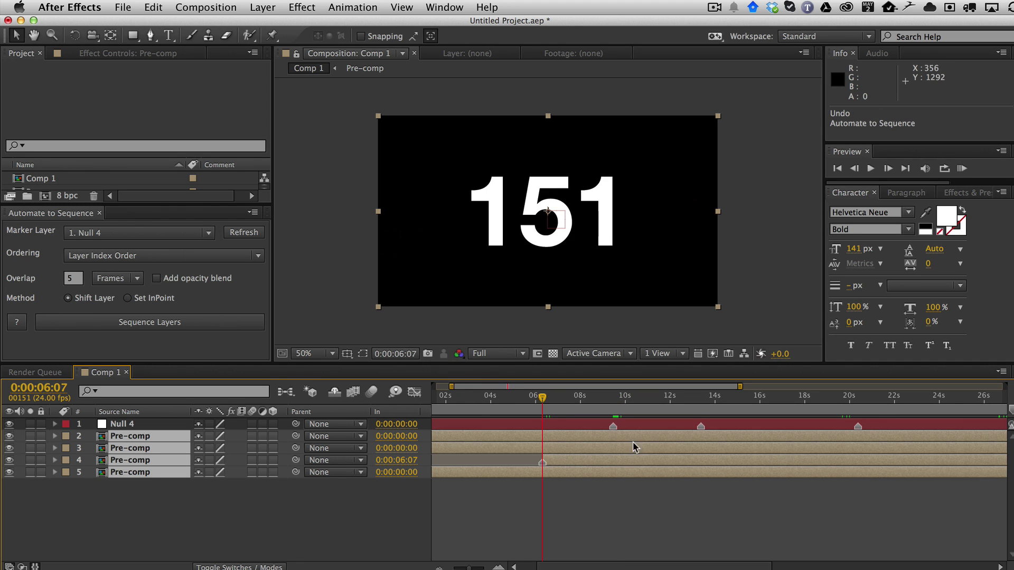
left_click(157, 278)
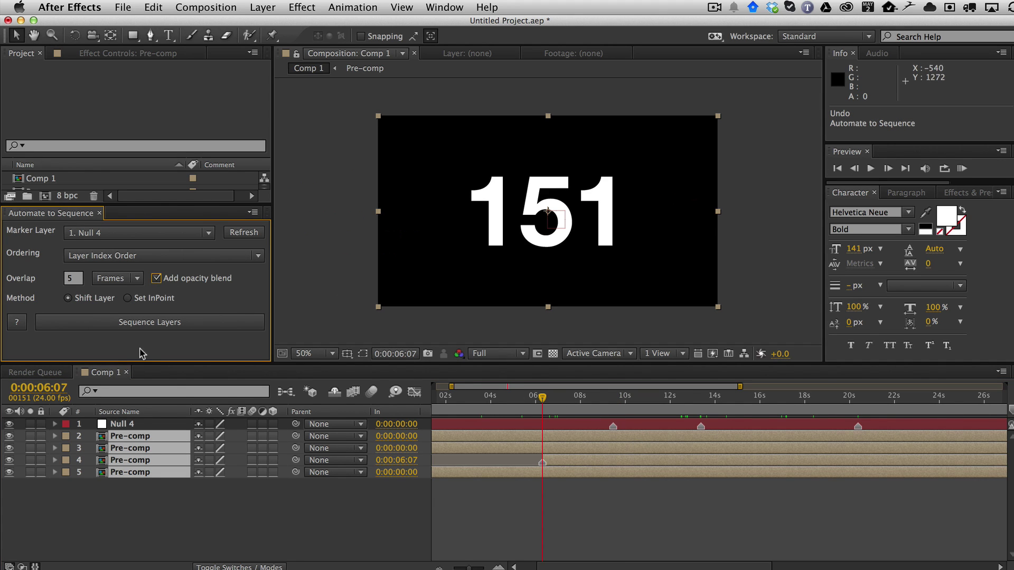
left_click_drag(451, 386, 380, 381)
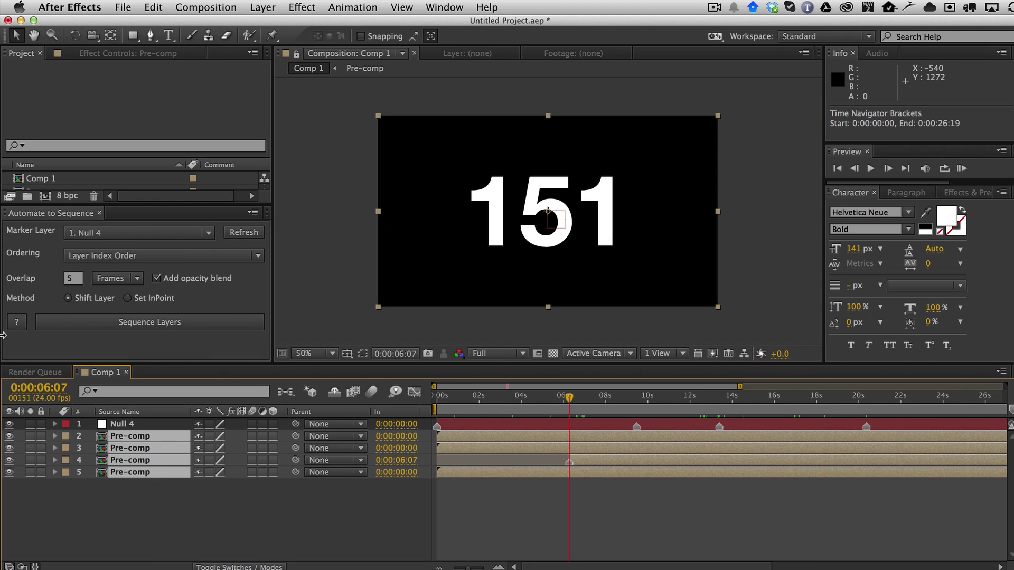
left_click(156, 323)
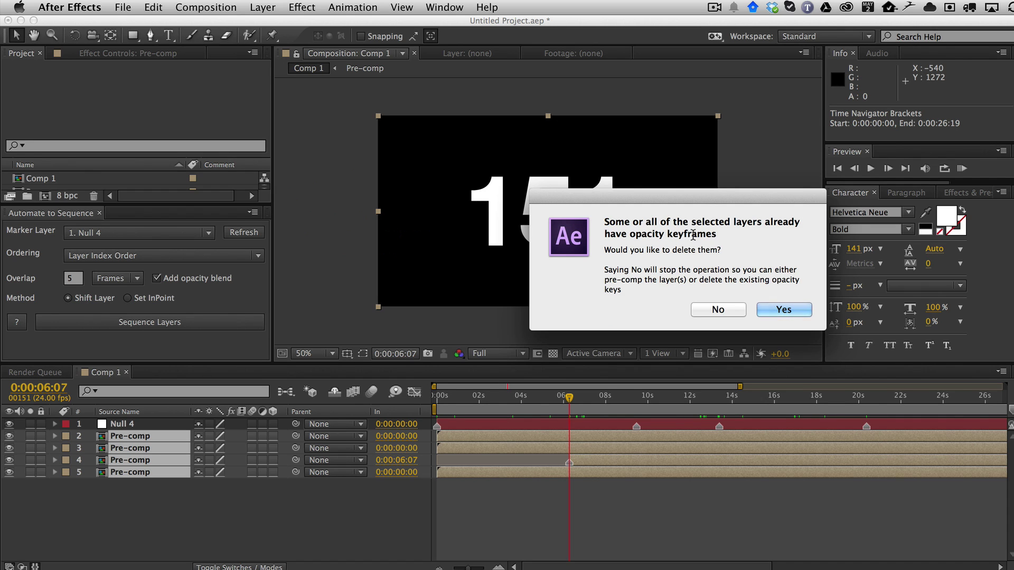
left_click(717, 311)
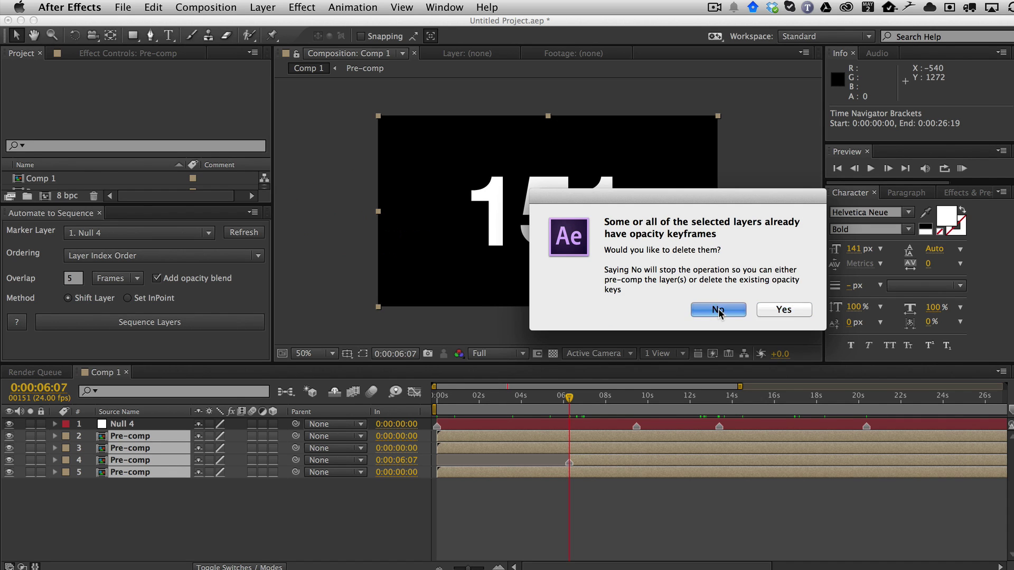
Reveal the layers' opacity keyframes, then sequence again and allow replacing them
key("u")
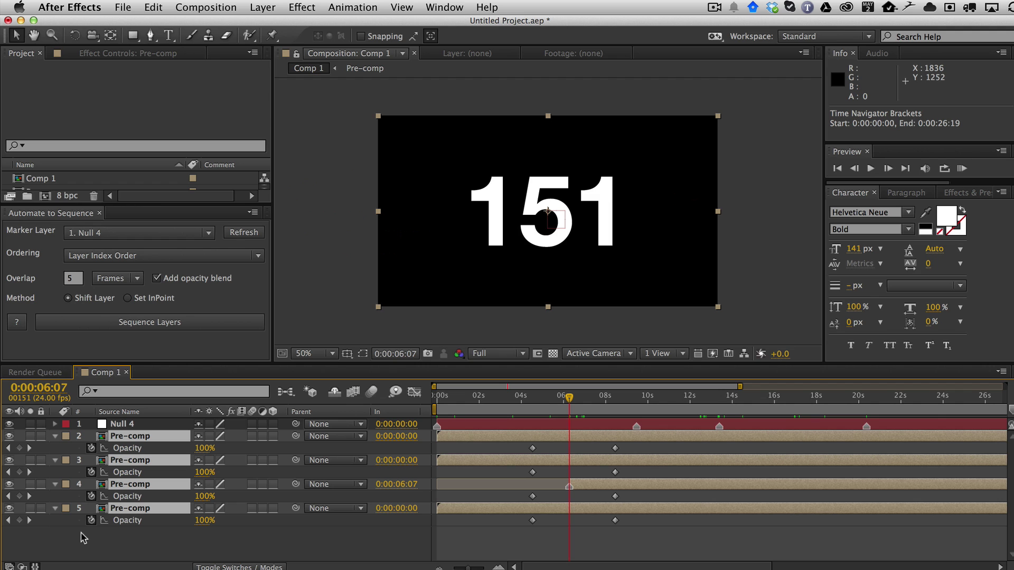
left_click(171, 322)
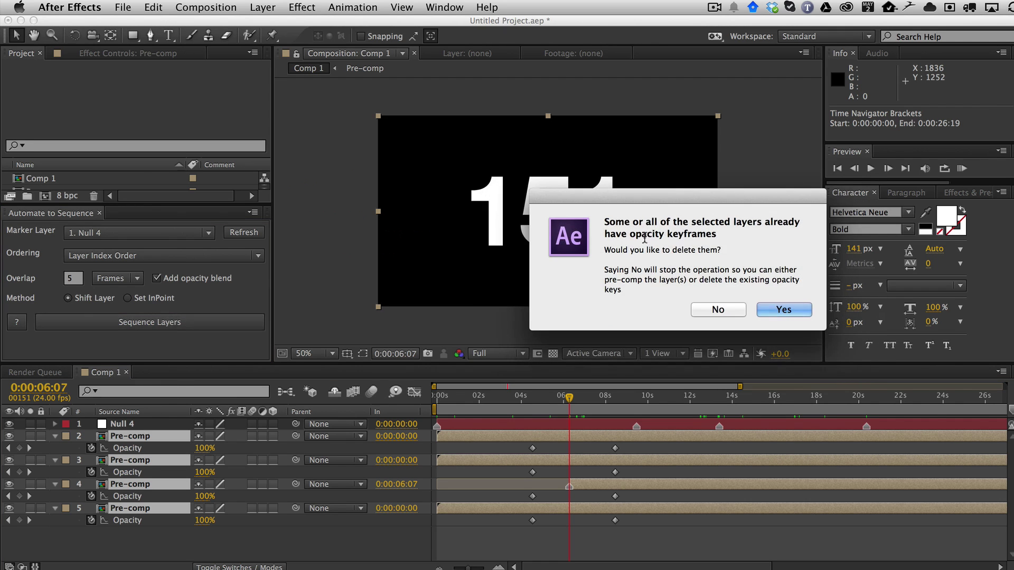
left_click(781, 311)
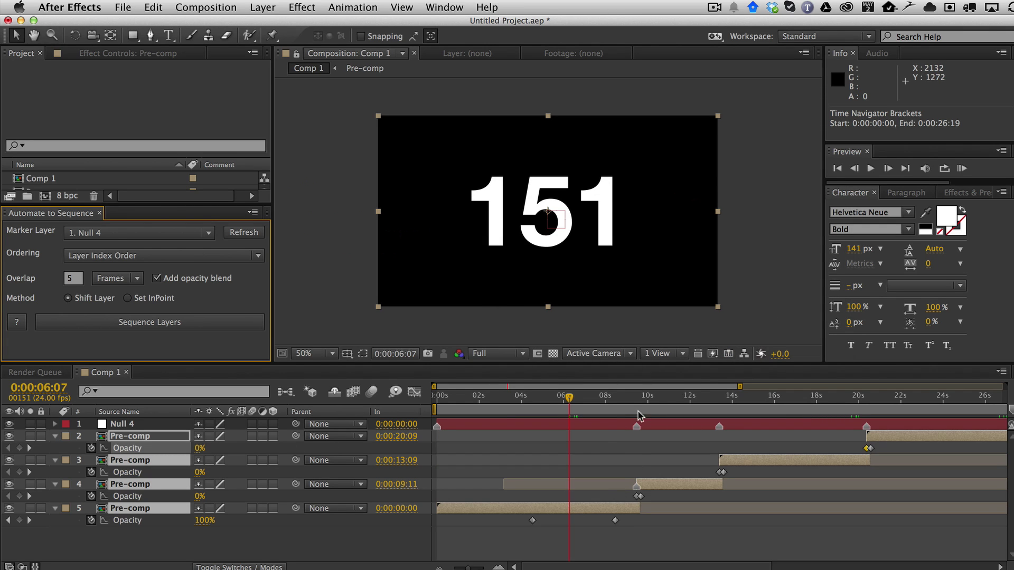
left_click(127, 531)
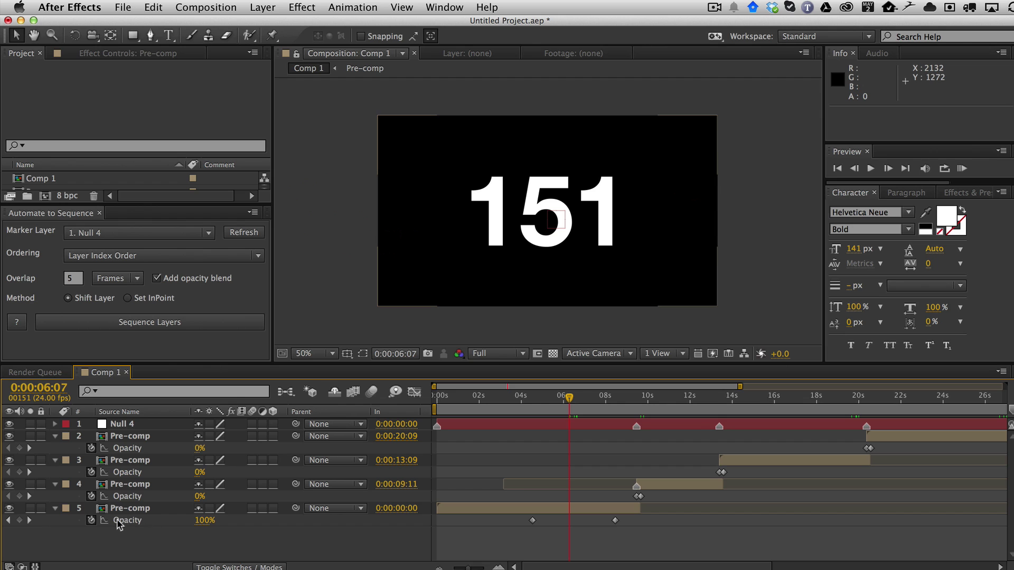
left_click(124, 510)
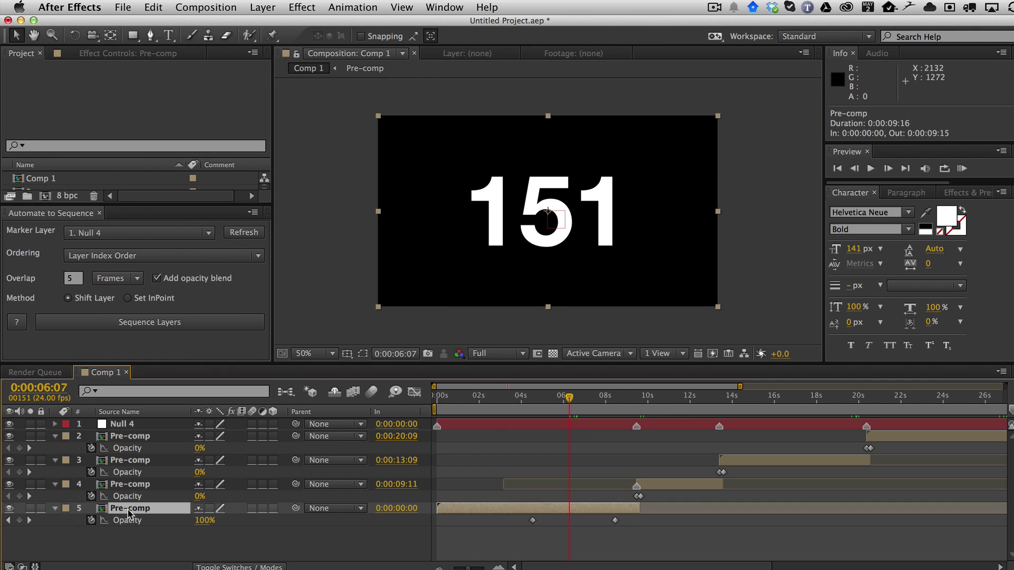
left_click(636, 404)
key("semicolon")
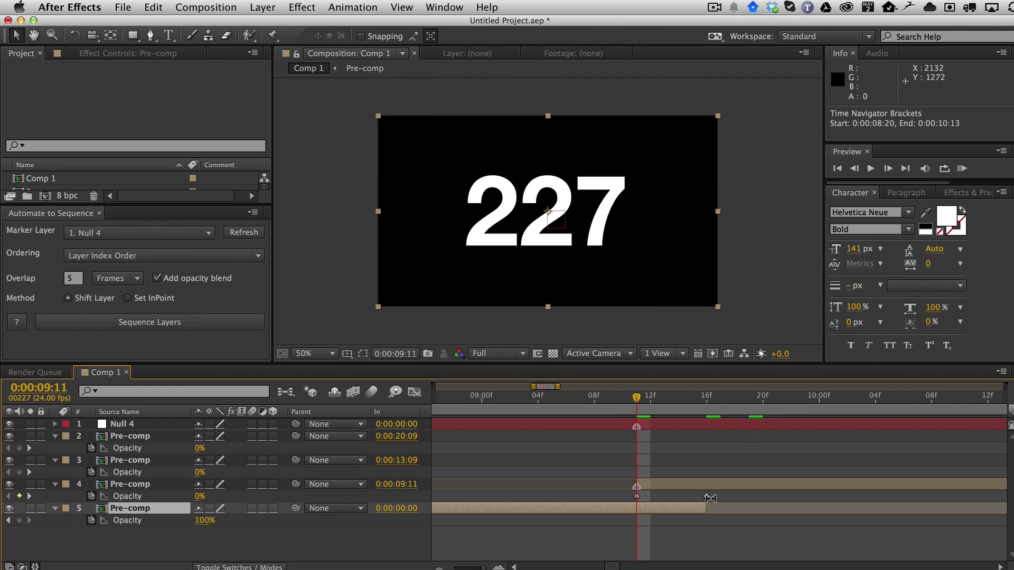
mouse_move(645, 401)
left_mouse_down()
mouse_move(708, 400)
mouse_move(636, 400)
left_mouse_up()
key(";")
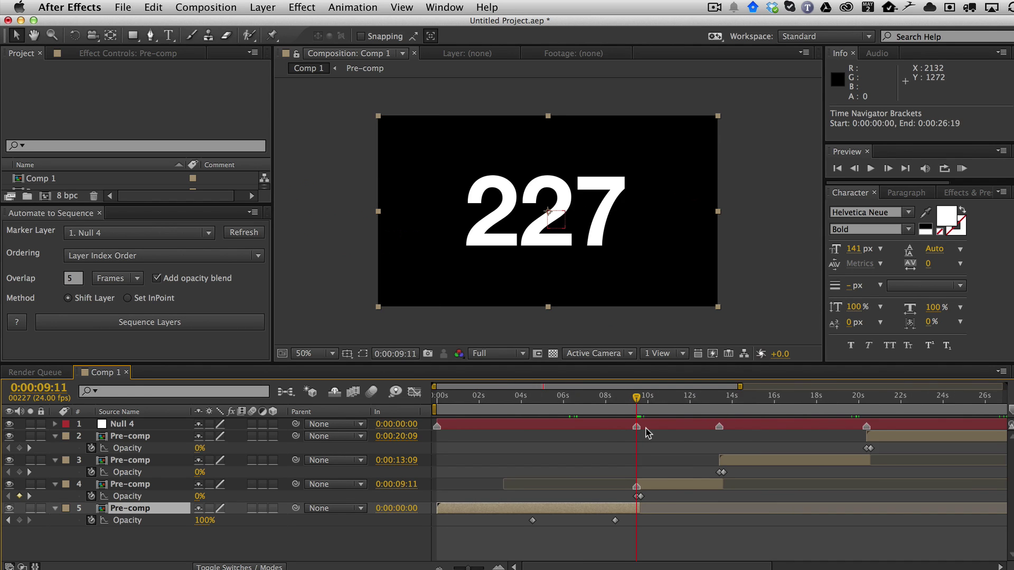